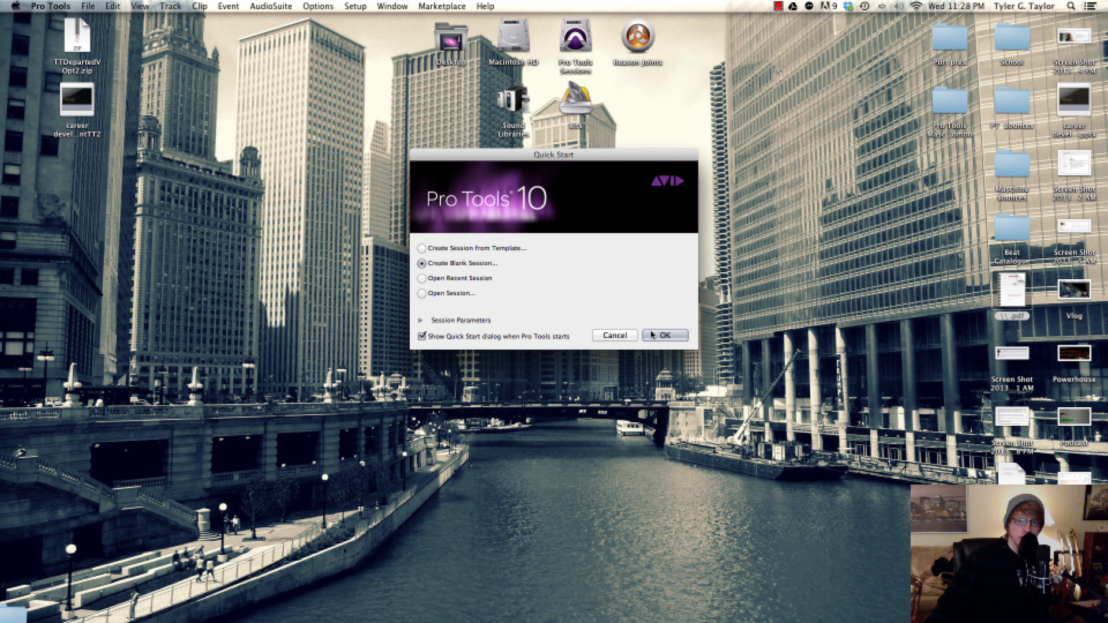
# Create a blank session named Maschine Pro Tools Combo on the Desktop
pyautogui.click(665, 335)
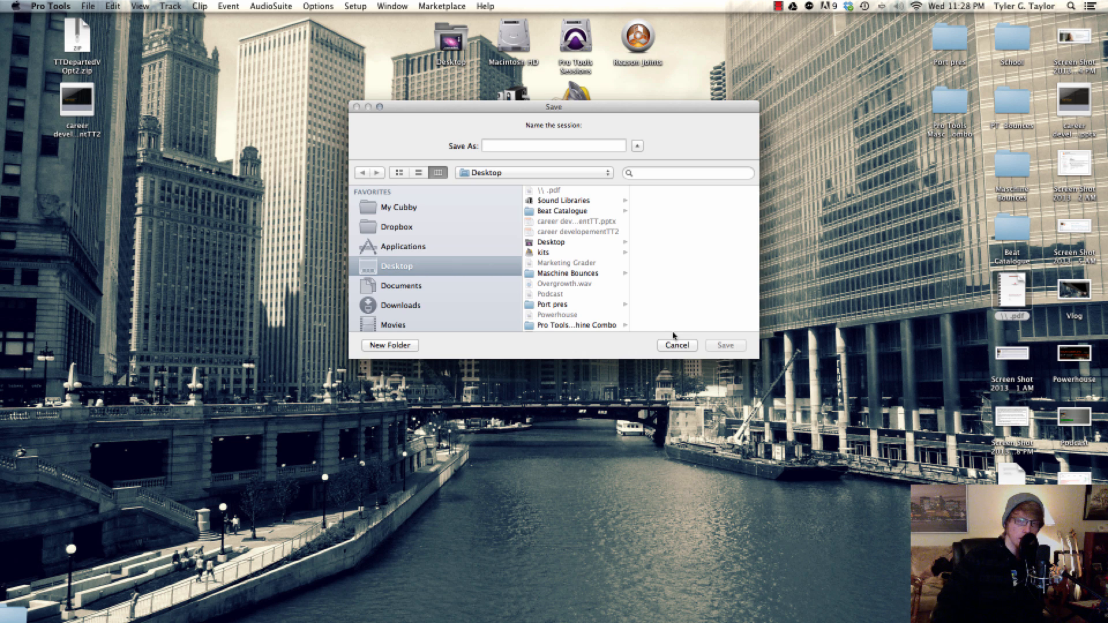
pyautogui.write('Masch')
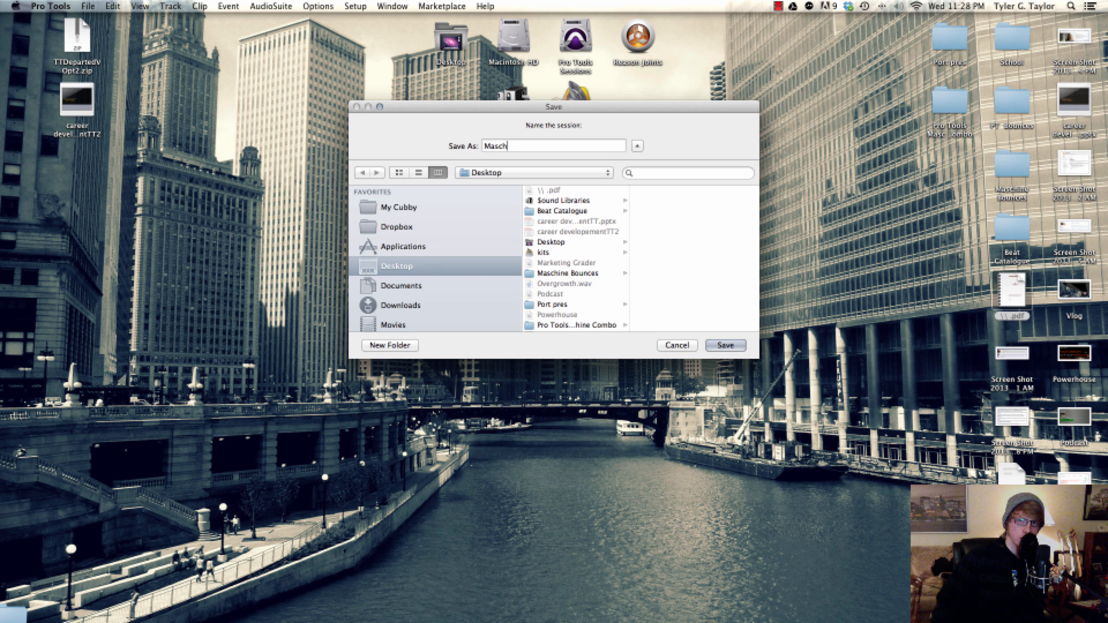
pyautogui.write('ine Pro Too')
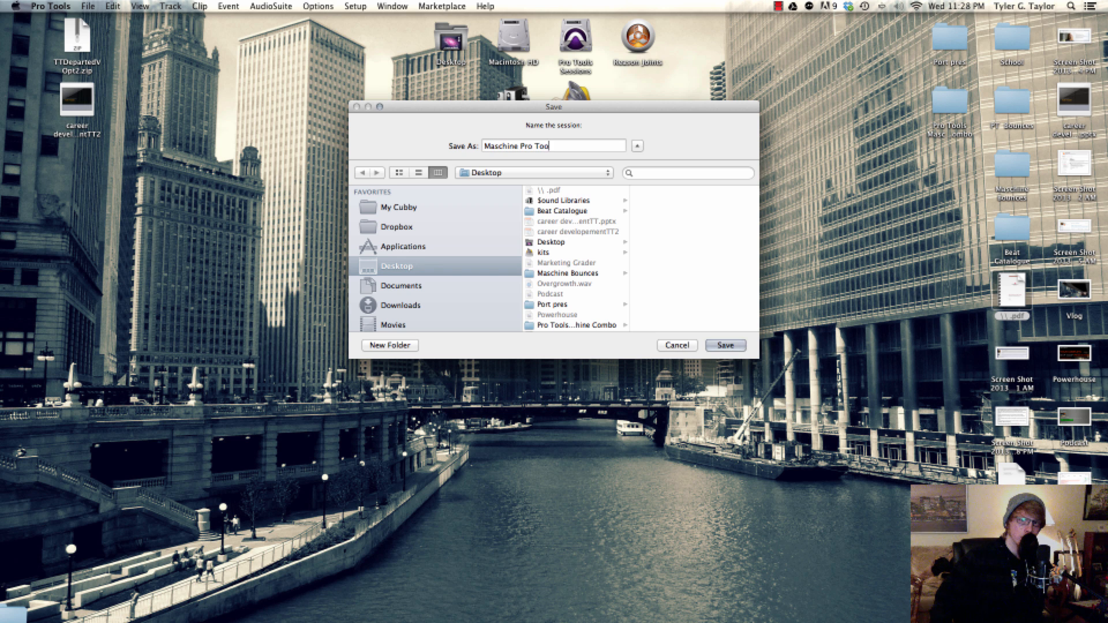
pyautogui.write('ls Comb')
pyautogui.write('o')
pyautogui.press('Return')
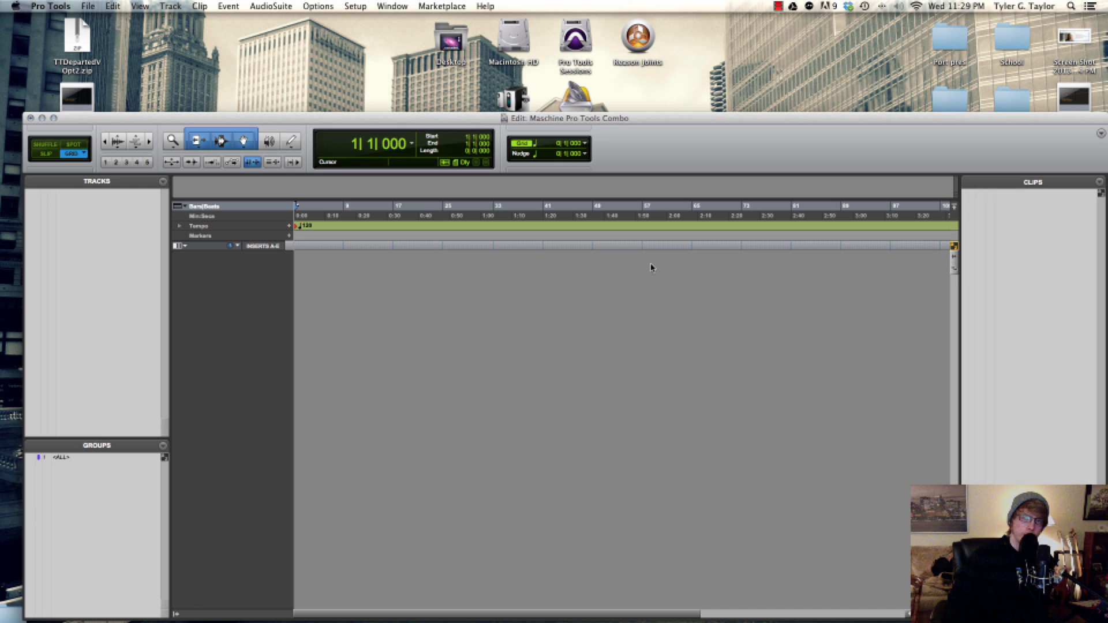
# Start creating new tracks and configure the first entry as one stereo instrument track in ticks
pyautogui.press('shift+super+n')
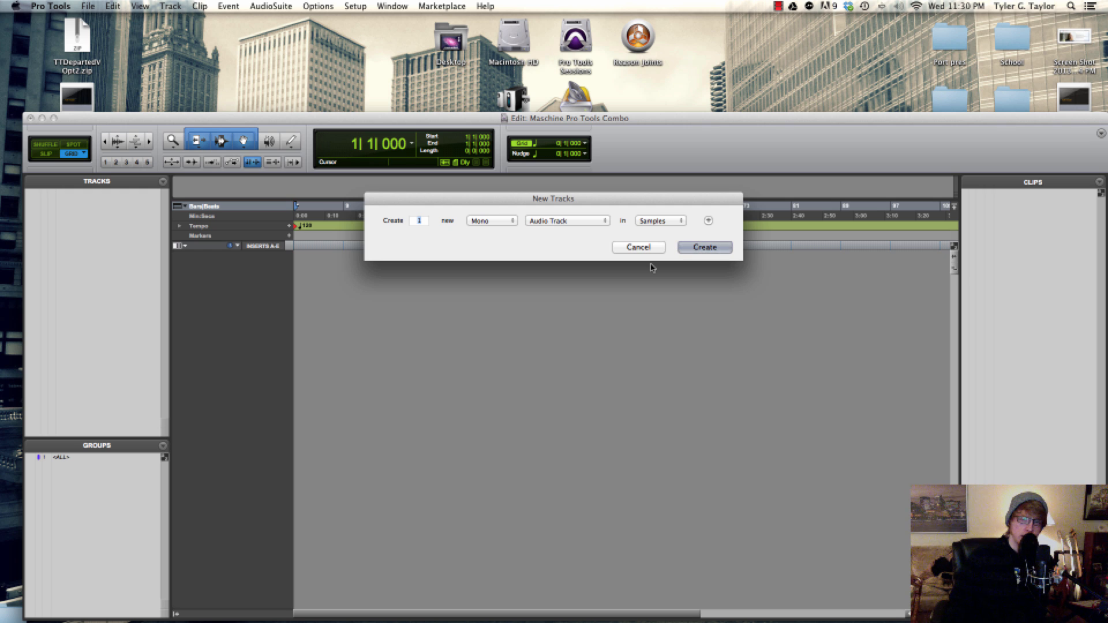
pyautogui.press('super+Right')
pyautogui.press('super+Down')
pyautogui.press('super+Down')
pyautogui.press('super+Down')
pyautogui.press('super+Down')
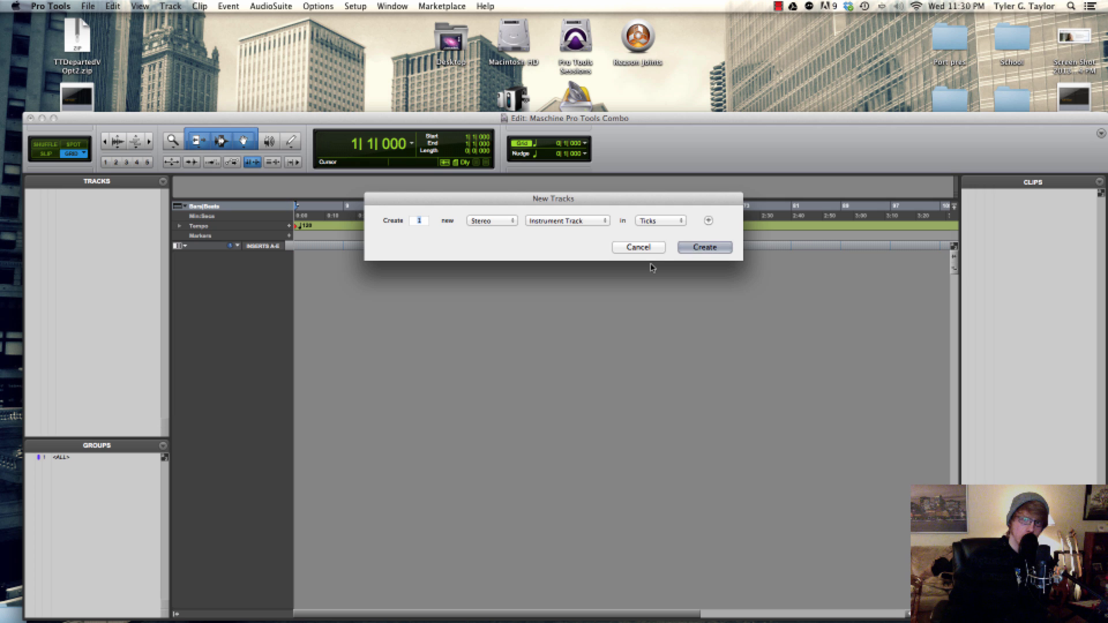
# Add 15 stereo aux input tracks to the new-track request and create all the tracks
pyautogui.press('super+n')
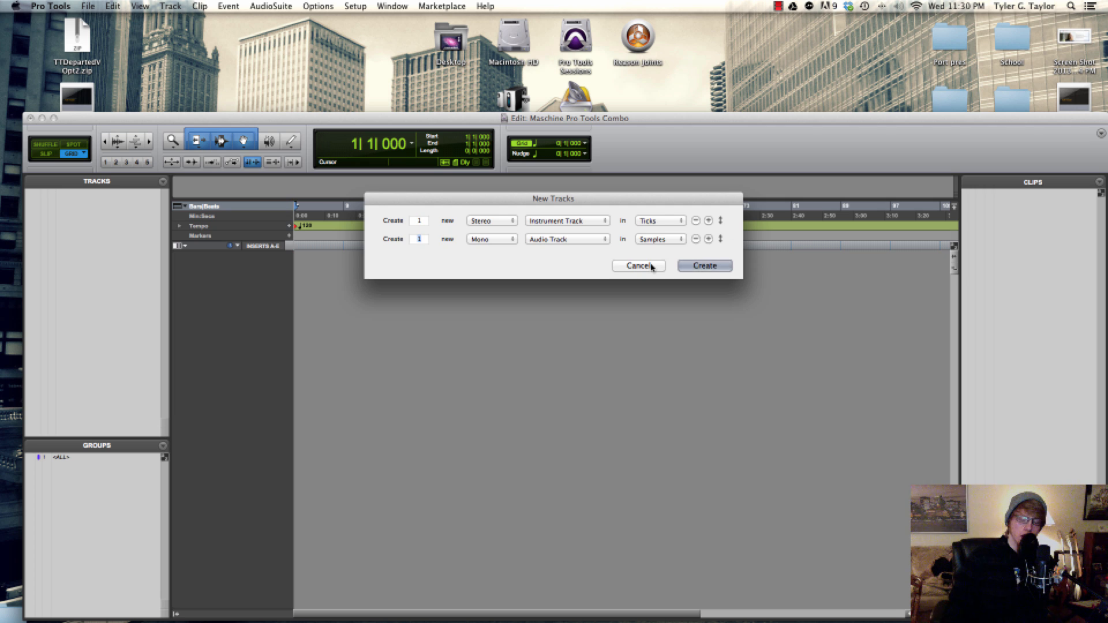
pyautogui.write('1')
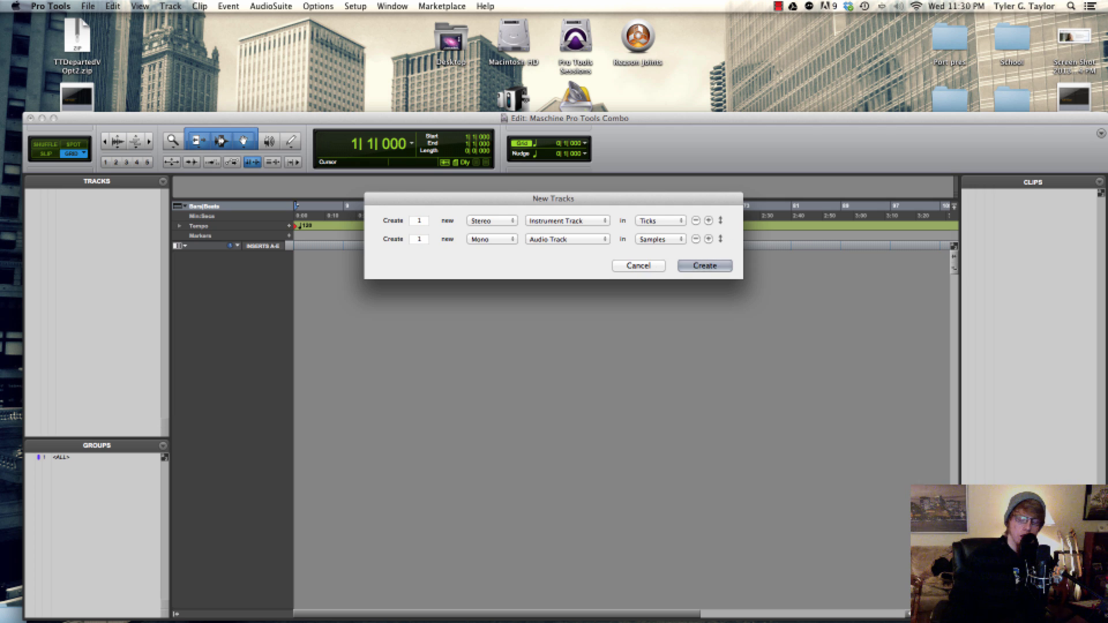
pyautogui.write('5')
pyautogui.press('super+Right')
pyautogui.press('super+Down')
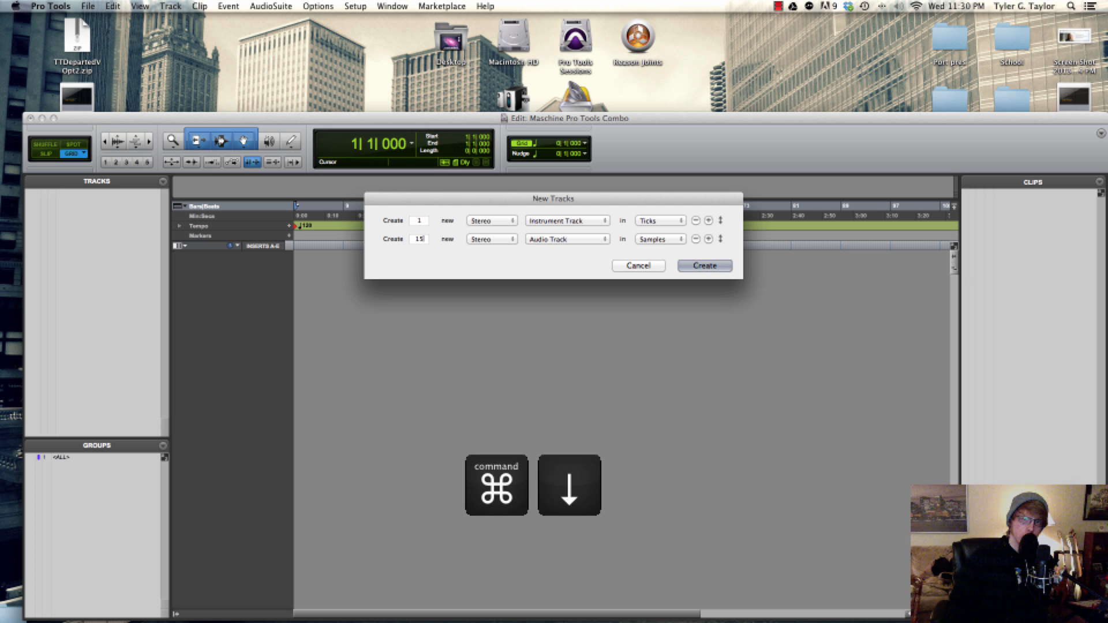
pyautogui.press('Return')
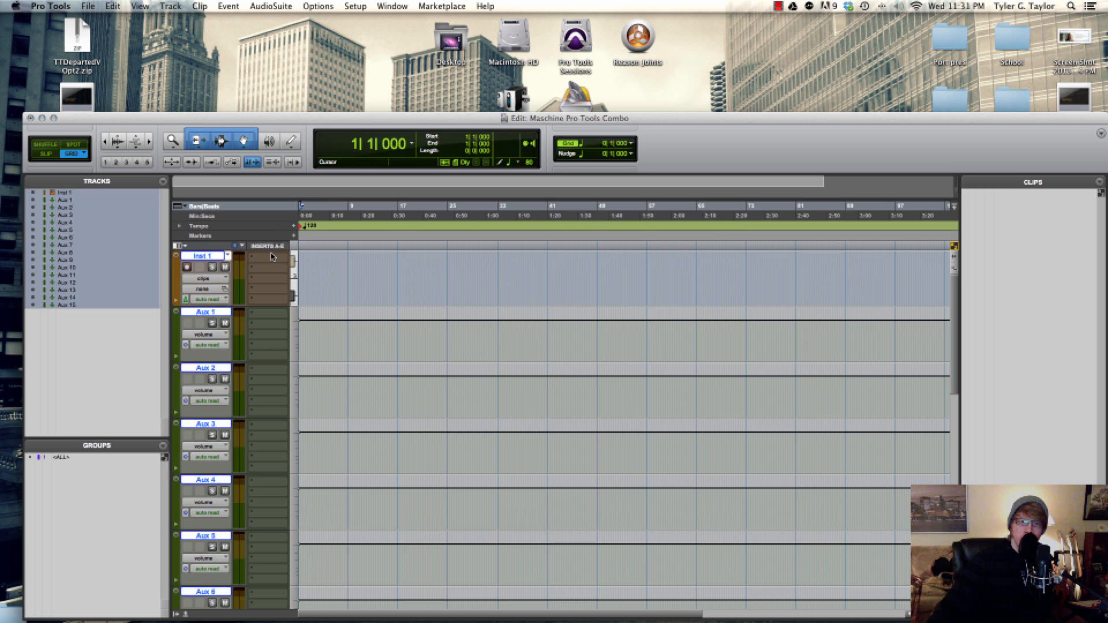
# Insert the stereo Maschine 2-AAX multichannel instrument on the instrument track's first insert slot and close its window
pyautogui.click(272, 256)
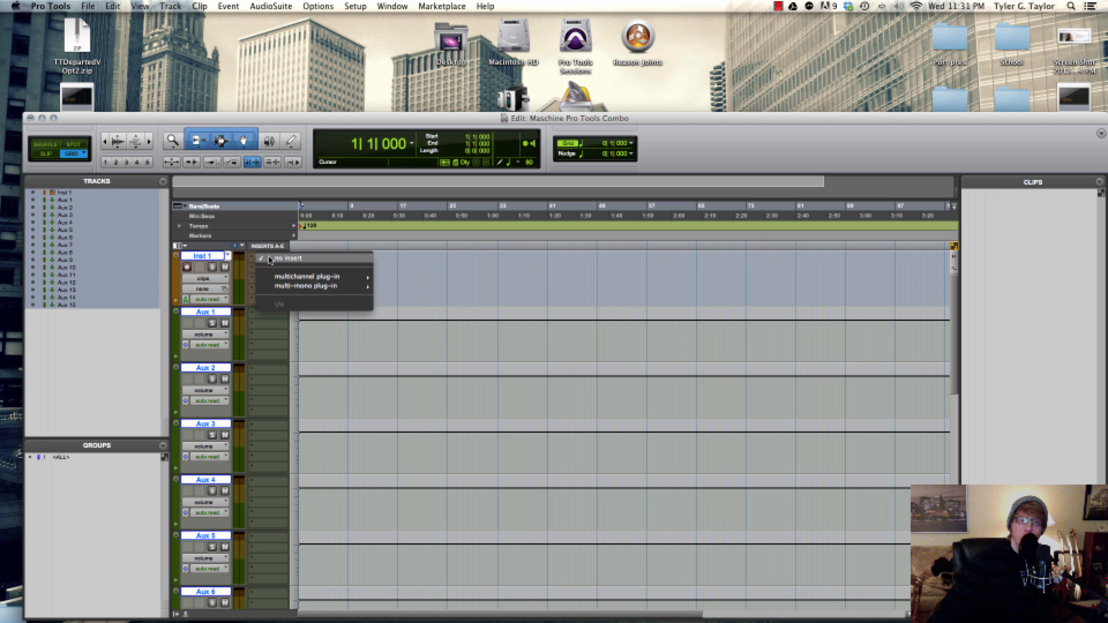
pyautogui.moveTo(324, 277)
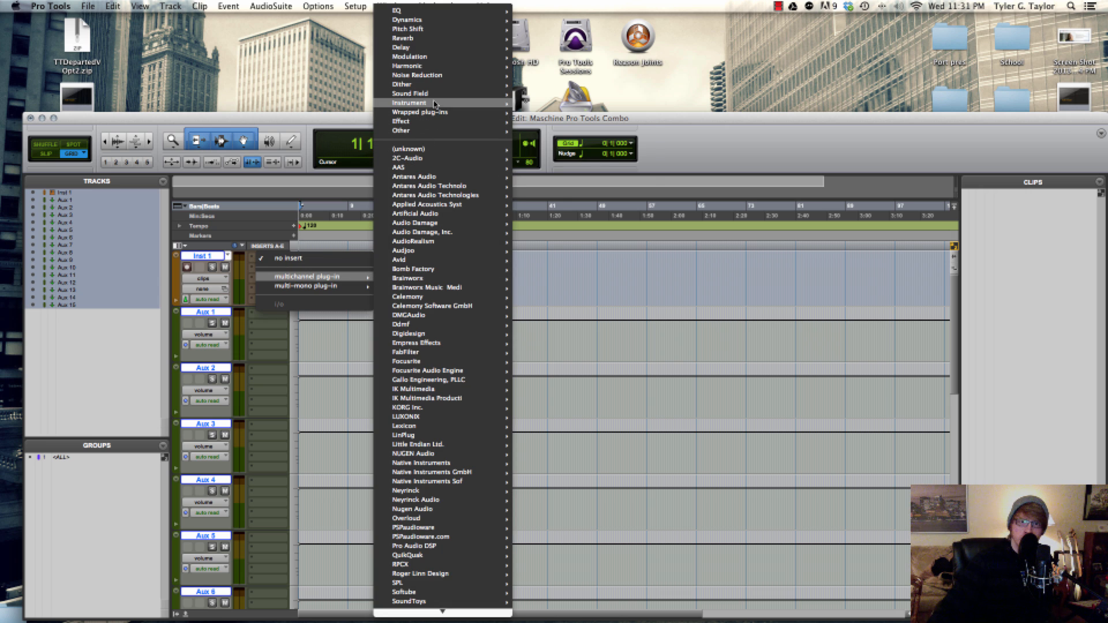
pyautogui.moveTo(425, 104)
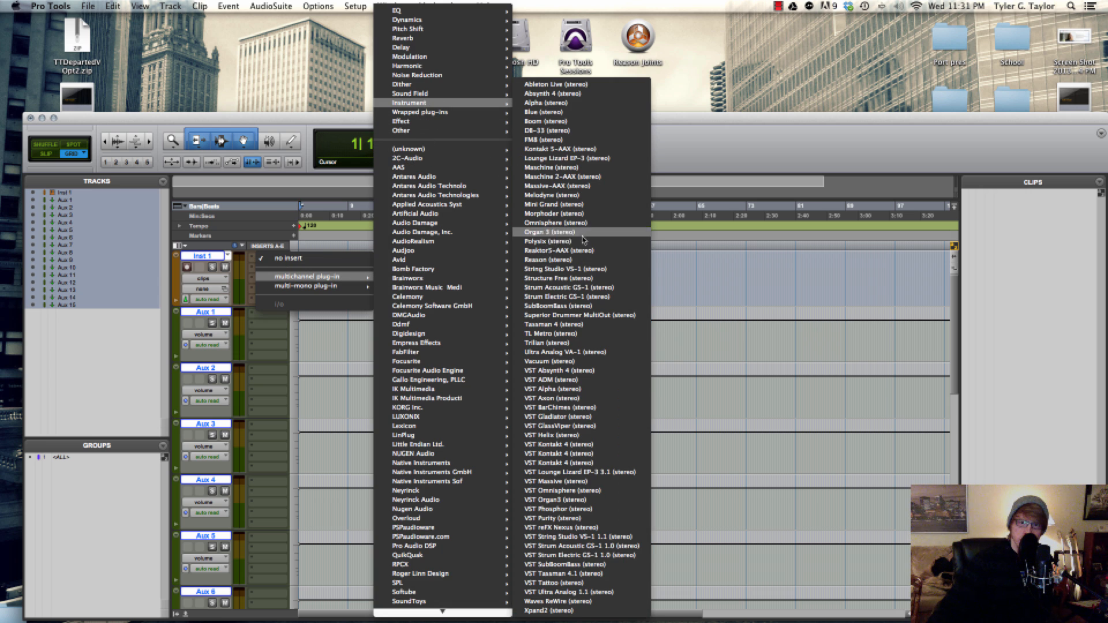
pyautogui.click(581, 178)
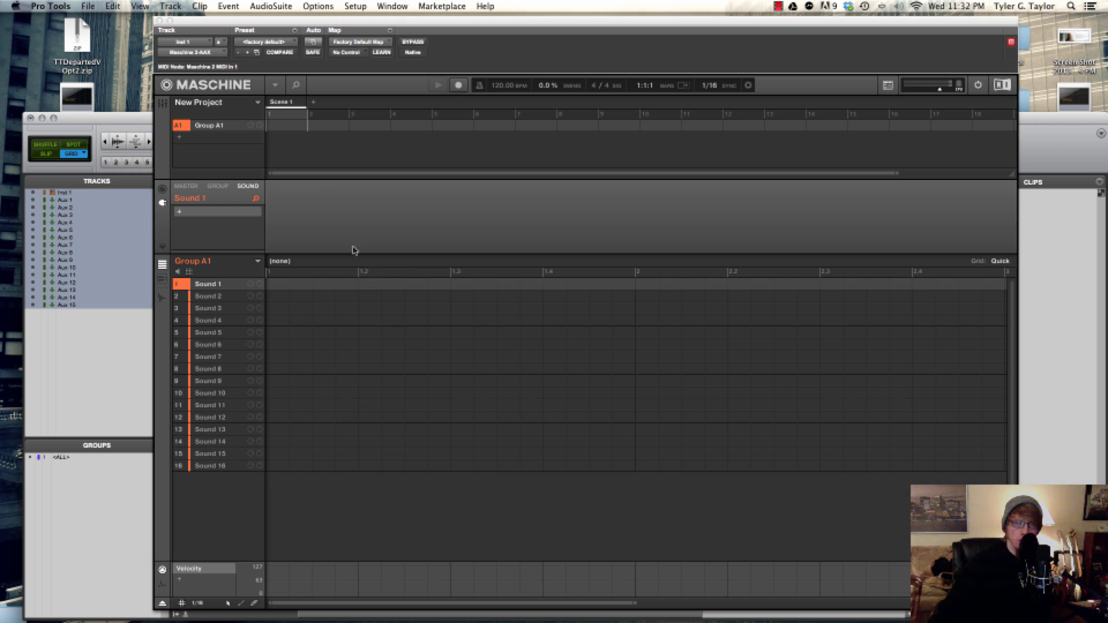
pyautogui.click(160, 21)
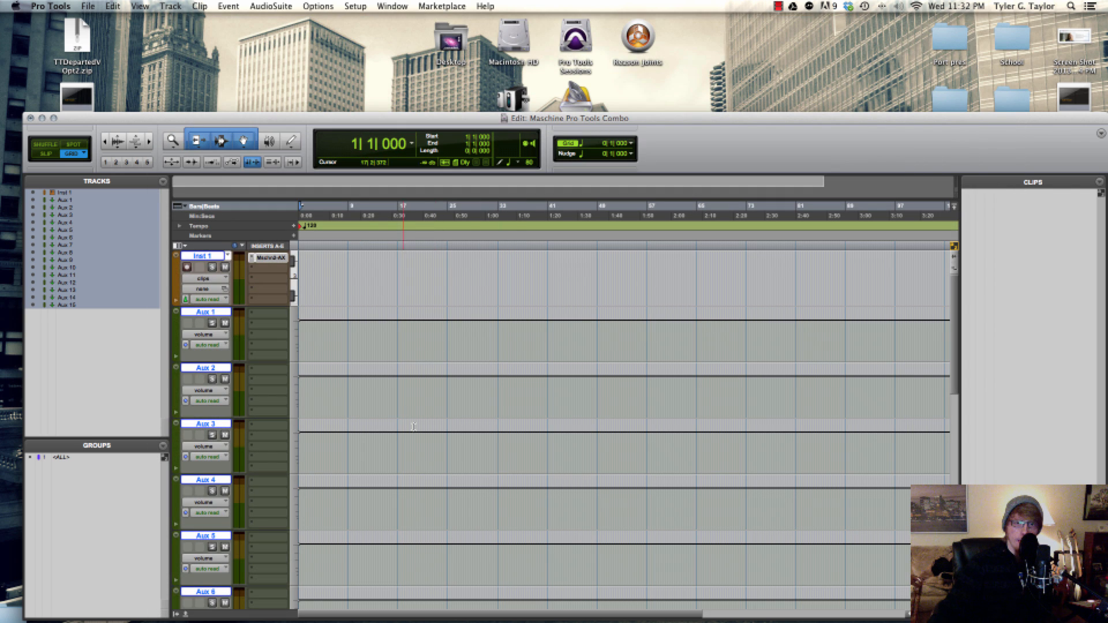
# Rename the instrument track Pad 1 and the first five aux tracks Pad 2 through Pad 6
pyautogui.scroll(2, 241, 319)
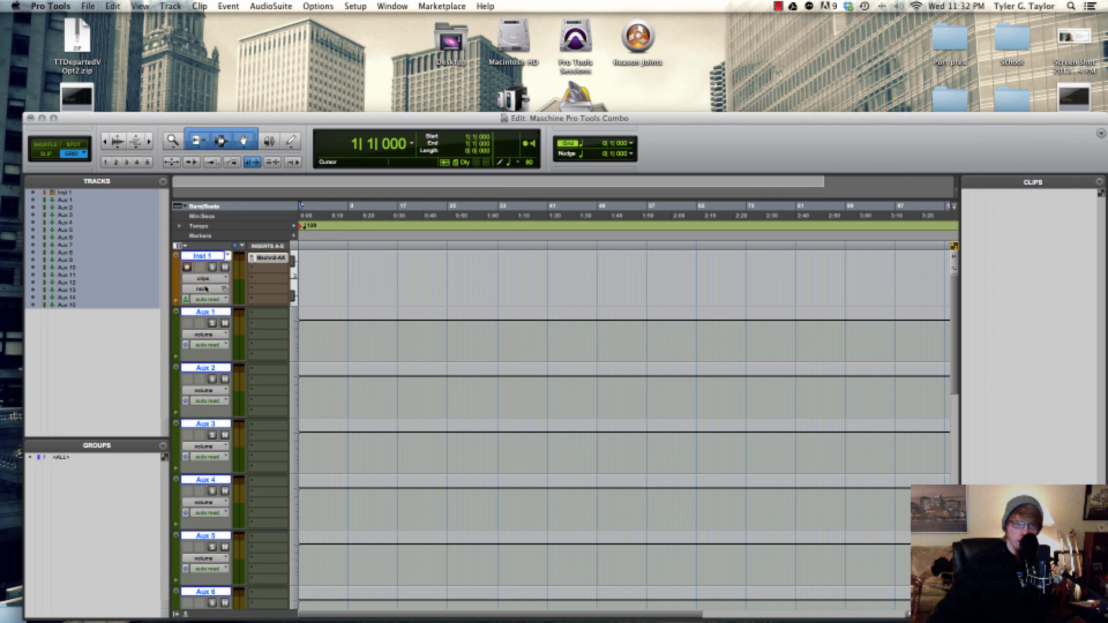
pyautogui.doubleClick(205, 256)
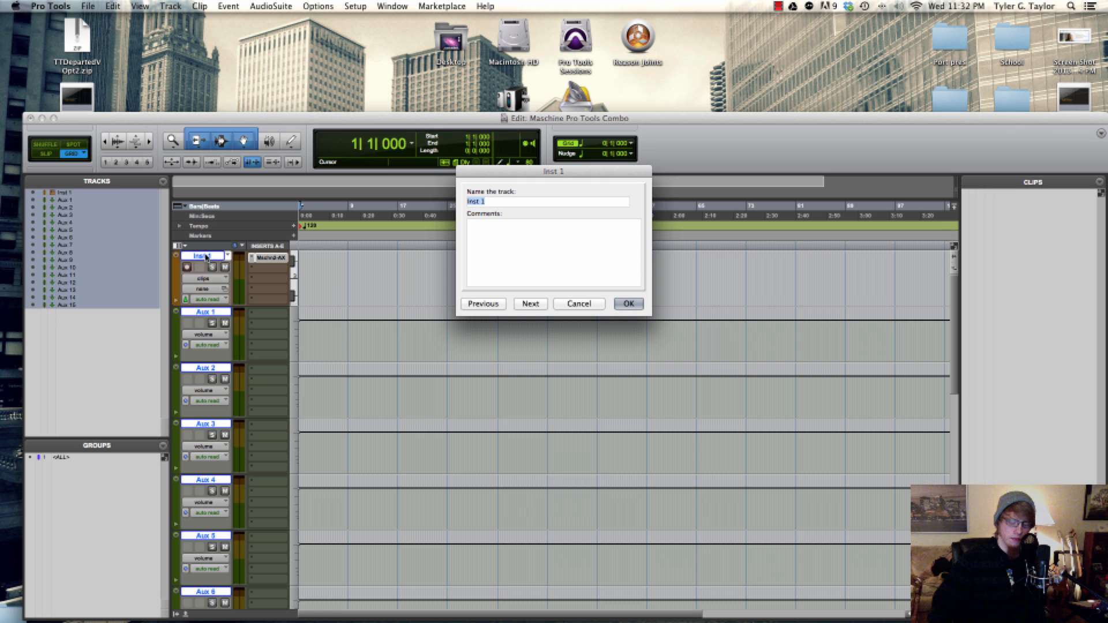
pyautogui.write('Pad 1')
pyautogui.press('super+Right')
pyautogui.write('Pad')
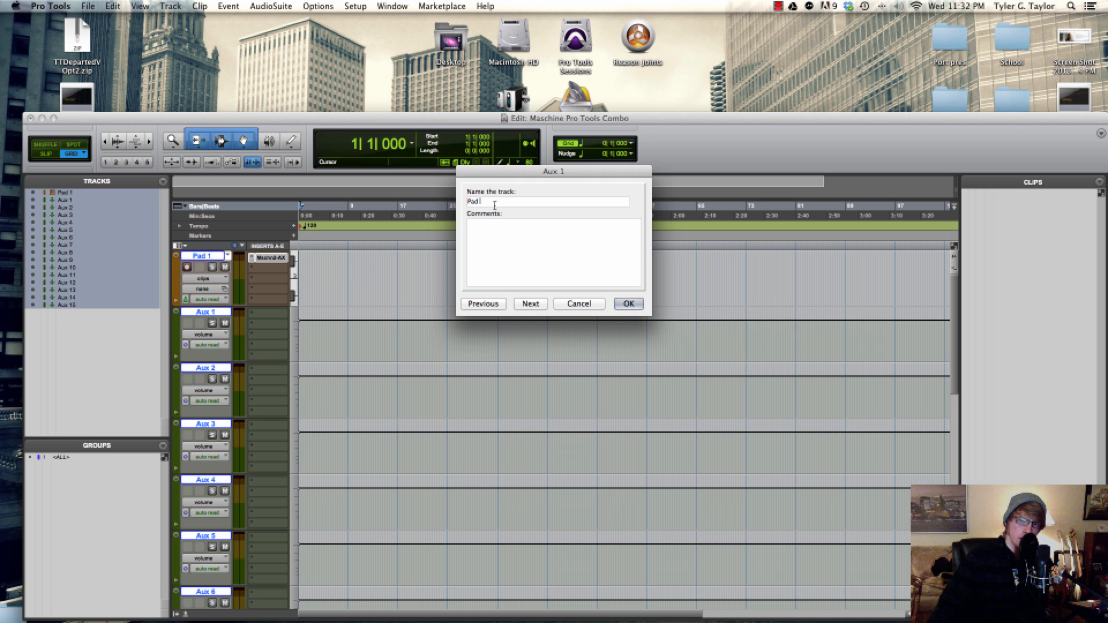
pyautogui.moveTo(495, 205); pyautogui.dragTo(409, 198)
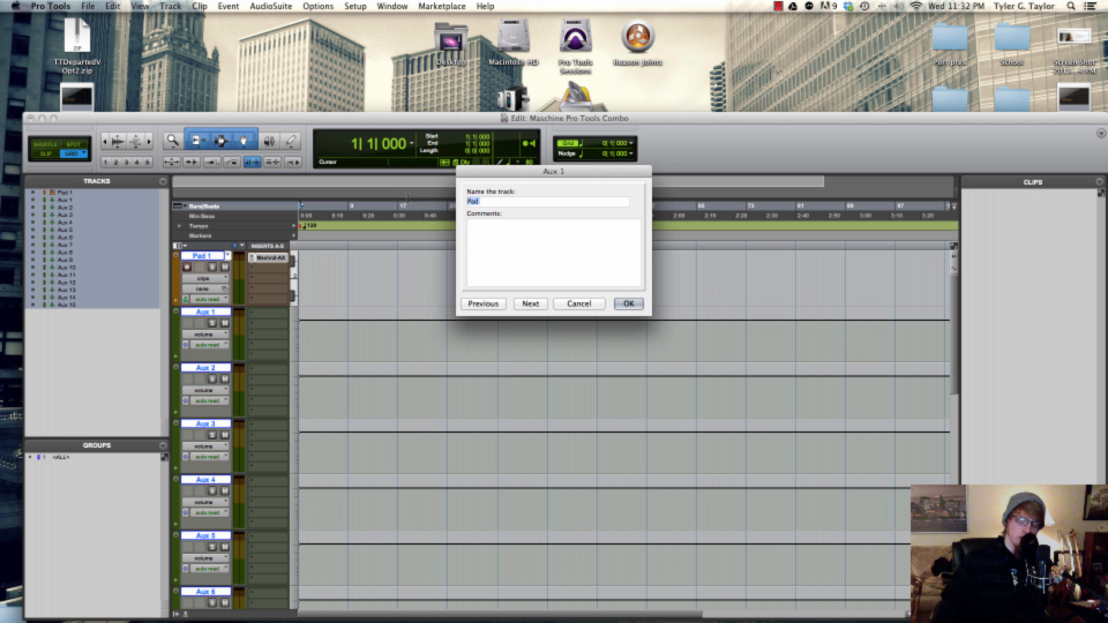
pyautogui.press('super+v')
pyautogui.write('2')
pyautogui.press('super+Right')
pyautogui.press('super+v')
pyautogui.write('3')
pyautogui.press('super+Right')
# Rename the tracks Aux 6 through Aux 10 as Pad 7 through Pad 11
pyautogui.write('Pad')
pyautogui.write('4')
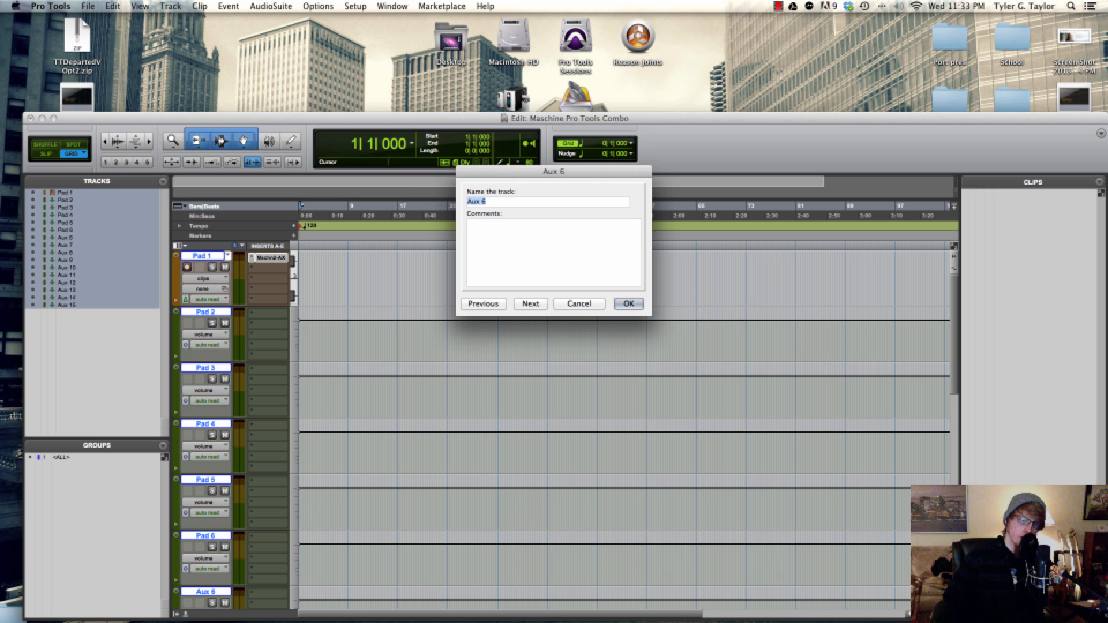
pyautogui.write('Pad')
pyautogui.write('7')
pyautogui.press('super+Right')
# Rename the last five aux tracks Pad 12 through Pad 16 and finish the track naming
pyautogui.press('super+v')
pyautogui.write('8')
pyautogui.press('super+Right')
pyautogui.press('super+v')
pyautogui.write('9')
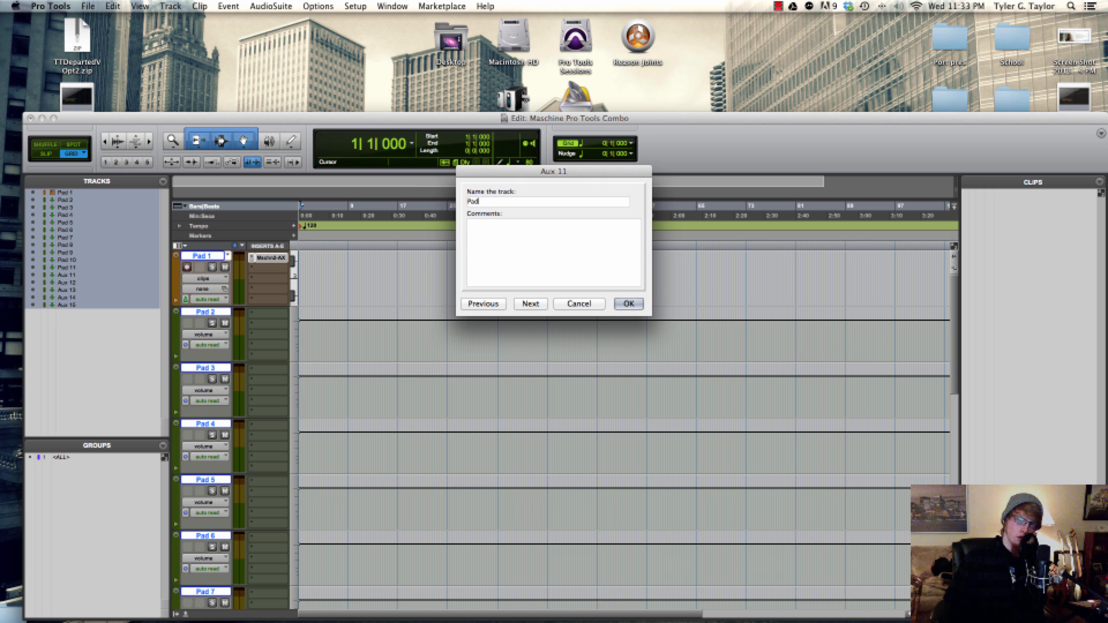
pyautogui.write(' 12')
pyautogui.press('super+Right')
pyautogui.write('Pad')
pyautogui.write('13')
pyautogui.press('super+Right')
pyautogui.write('Pad')
pyautogui.write('14')
pyautogui.press('super+Right')
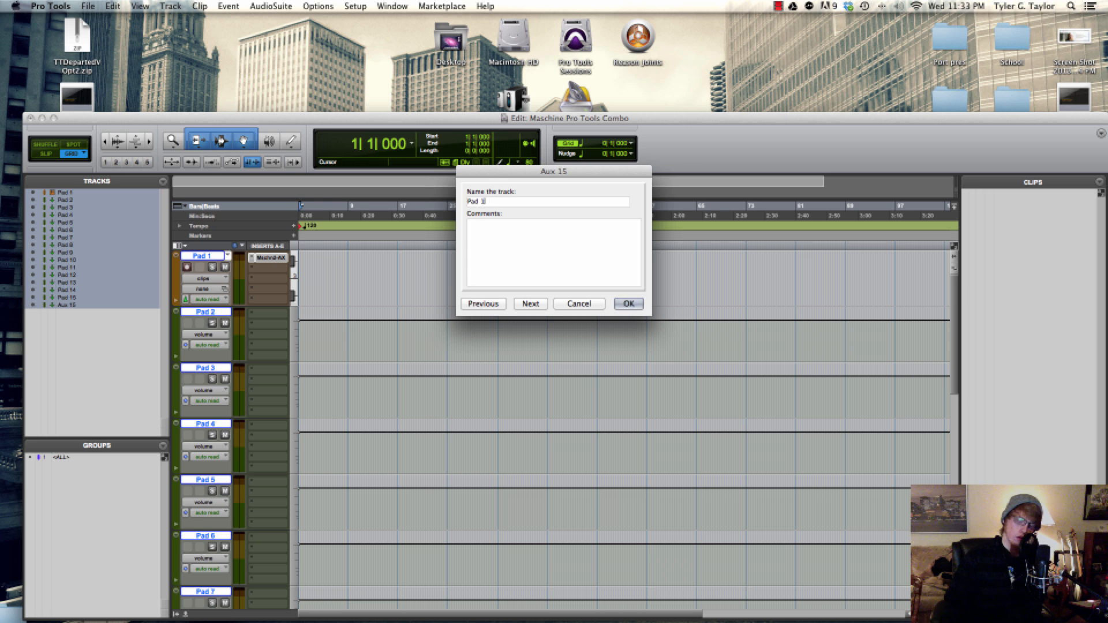
pyautogui.write('6')
pyautogui.press('Return')
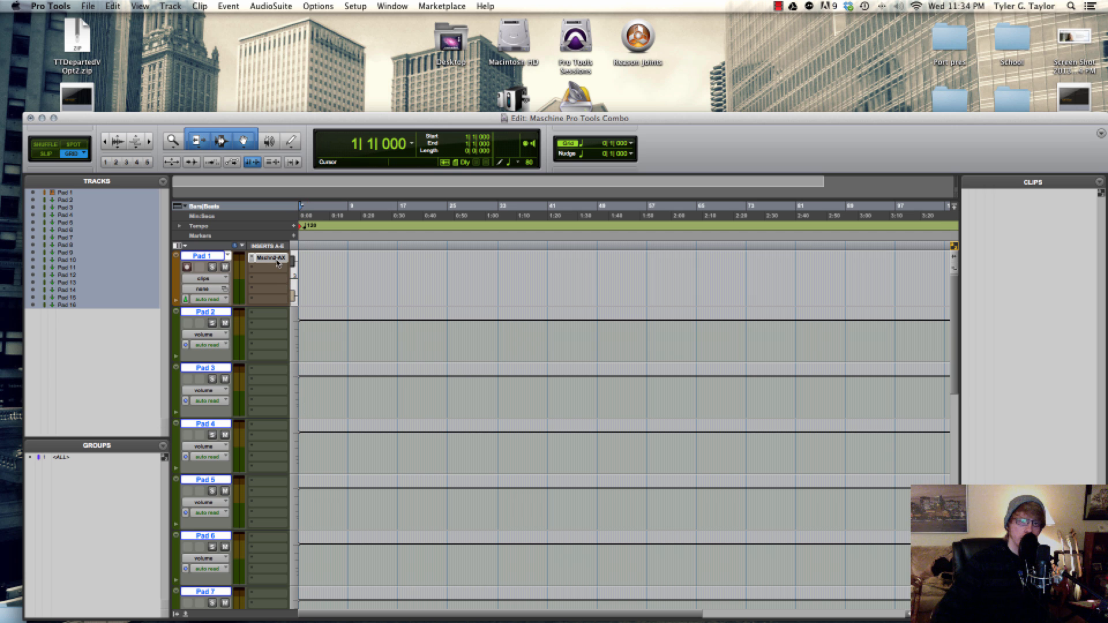
# Open the Maschine plug-in on the Pad 1 track and select Pattern 1 in Scene 1
pyautogui.click(277, 263)
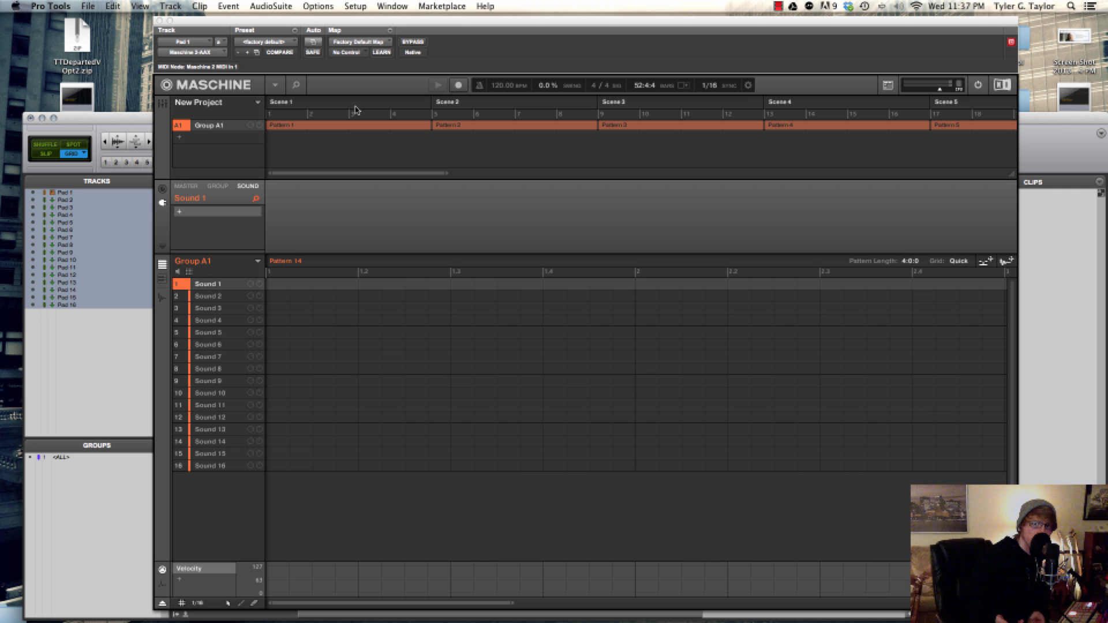
pyautogui.click(353, 125)
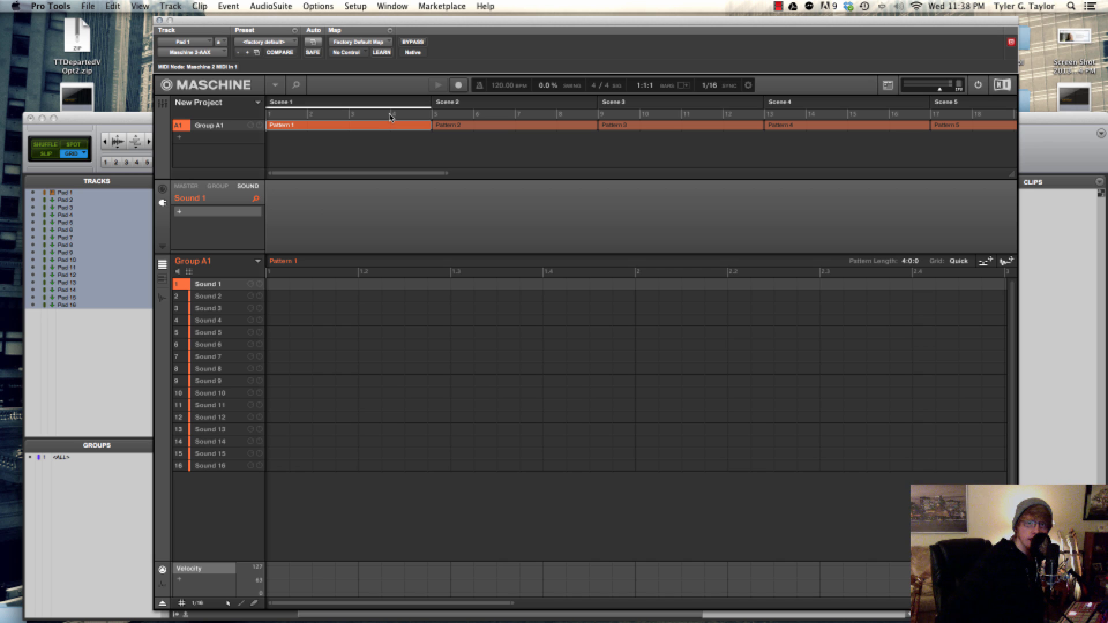
pyautogui.hscroll(10, 771, 149)
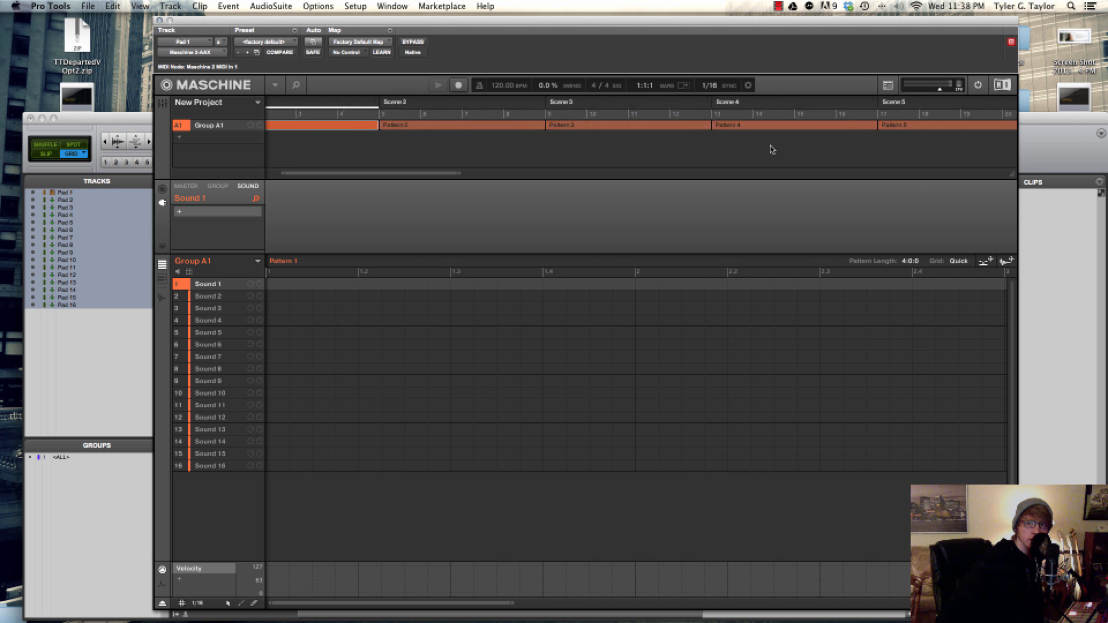
pyautogui.hscroll(5, 772, 150)
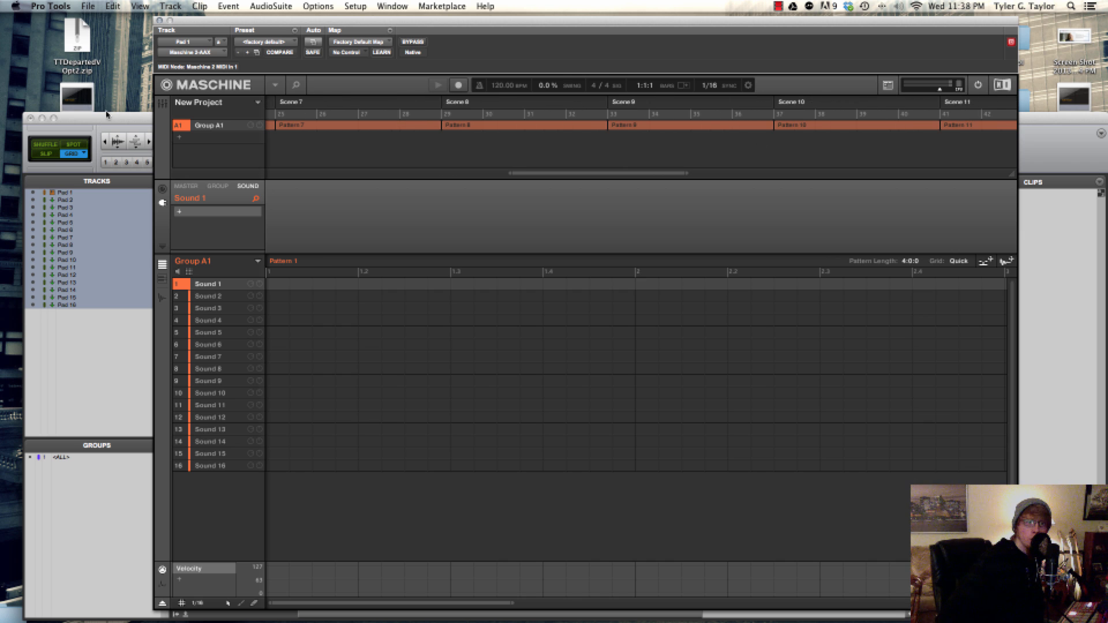
# Arrange the Maschine plug-in window and the Edit window side by side so both timelines can be compared
pyautogui.click(110, 121)
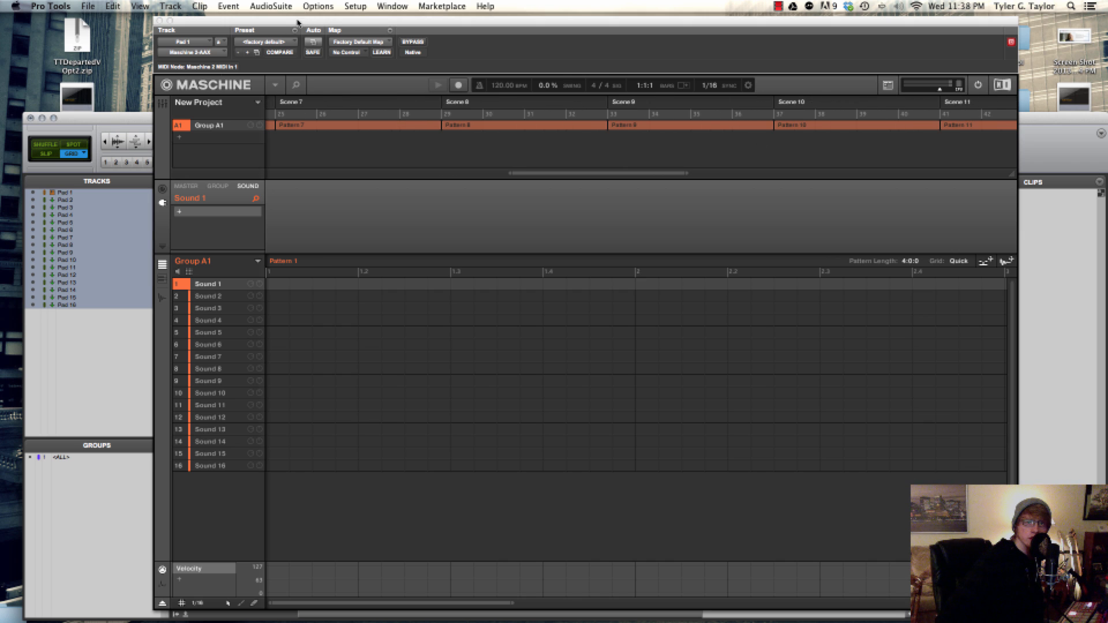
pyautogui.moveTo(298, 22); pyautogui.dragTo(657, 18)
pyautogui.moveTo(415, 115); pyautogui.dragTo(272, 71)
# Play the session from bar 41 to compare both playheads, bring the Maschine window back over the Edit window and stop playback
pyautogui.hscroll(10, 358, 176)
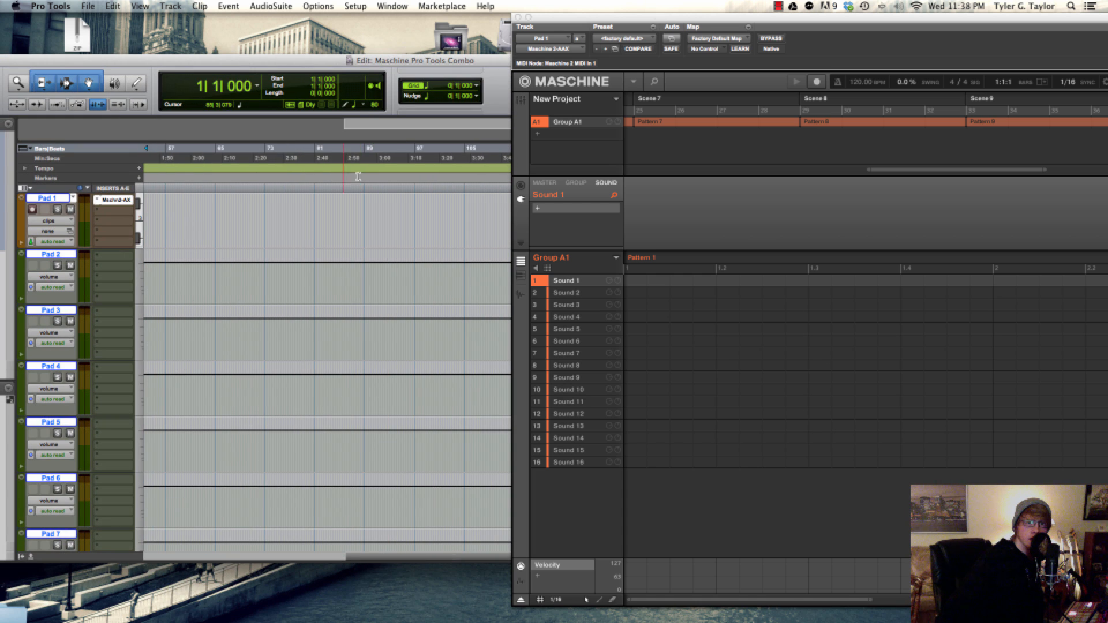
pyautogui.hscroll(-5, 208, 151)
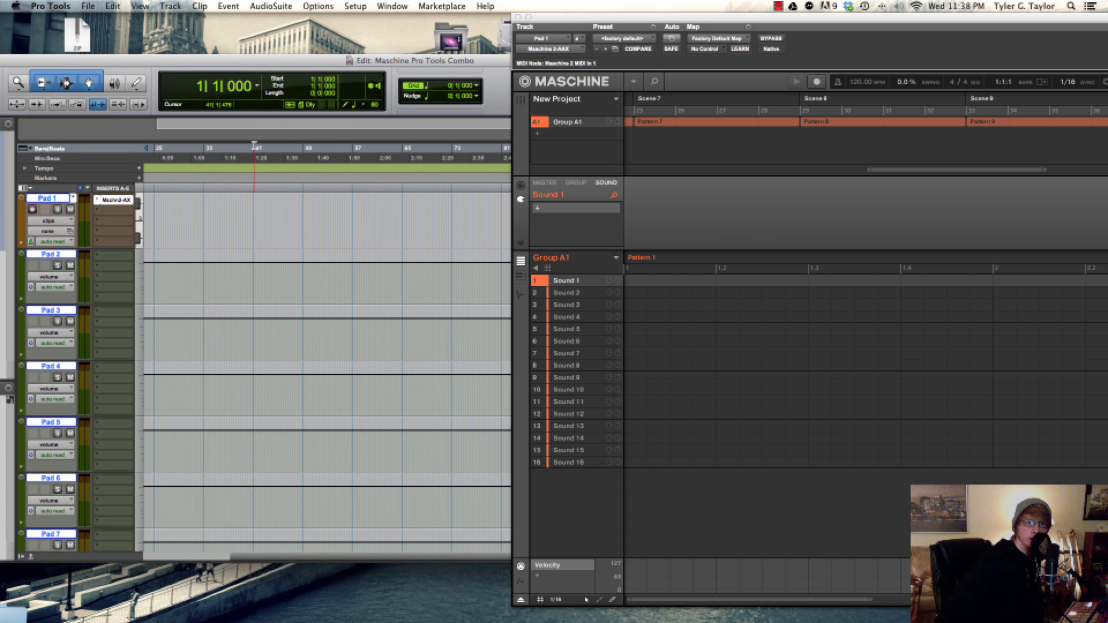
pyautogui.click(254, 146)
pyautogui.press('space')
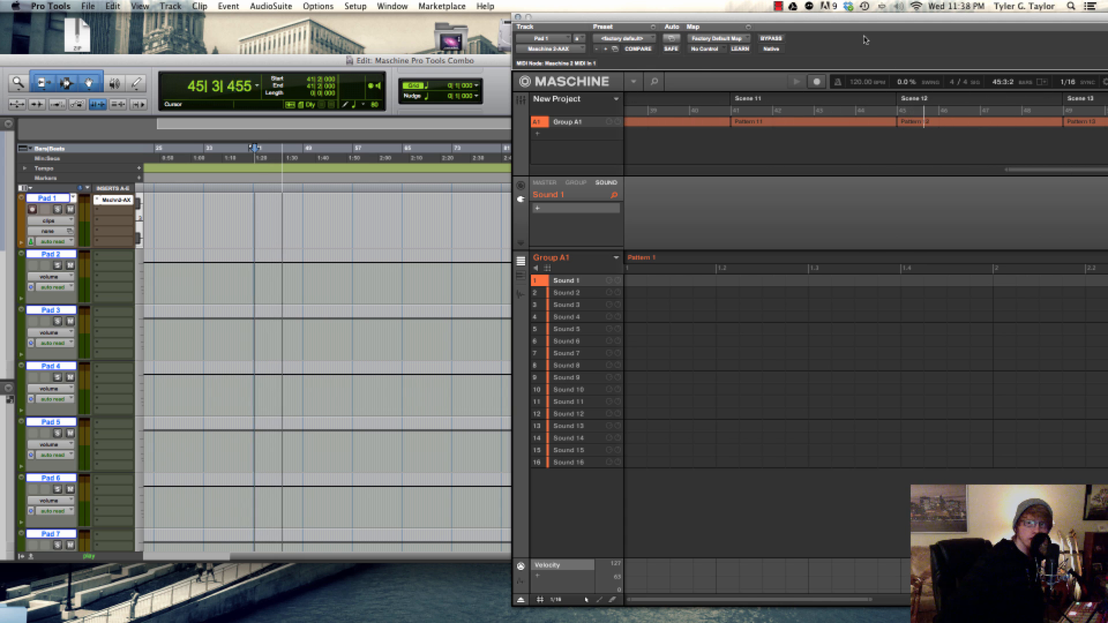
pyautogui.moveTo(964, 17); pyautogui.dragTo(651, 41)
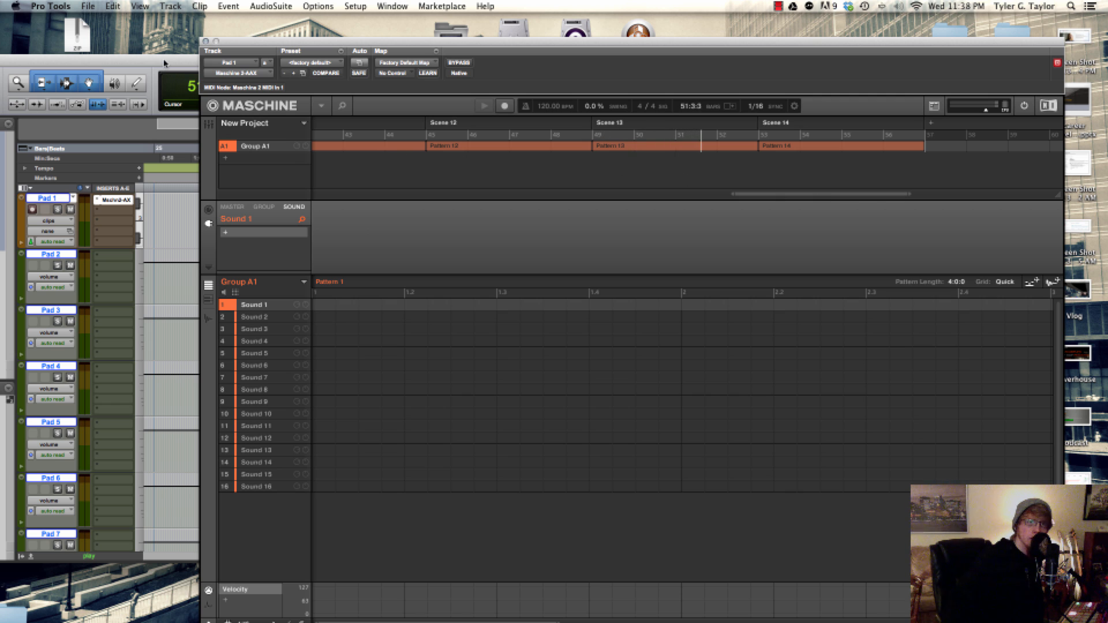
pyautogui.press('space')
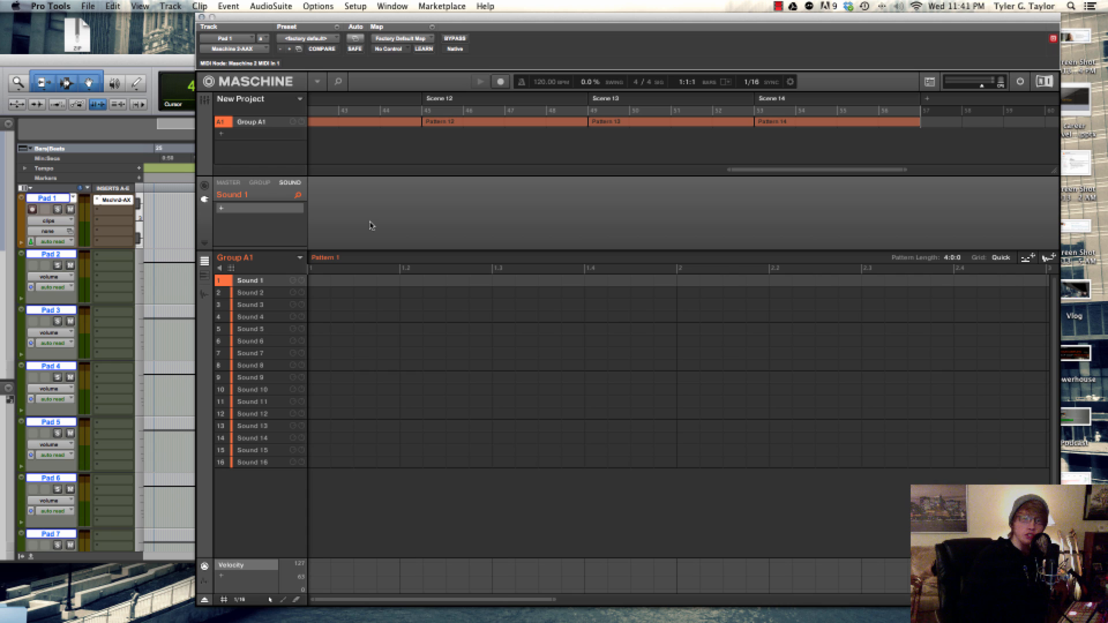
# Show Maschine's mixer view and route Sounds 1 through 8 to outputs Ext. 1 through Ext. 8 respectively
pyautogui.press('Tab')
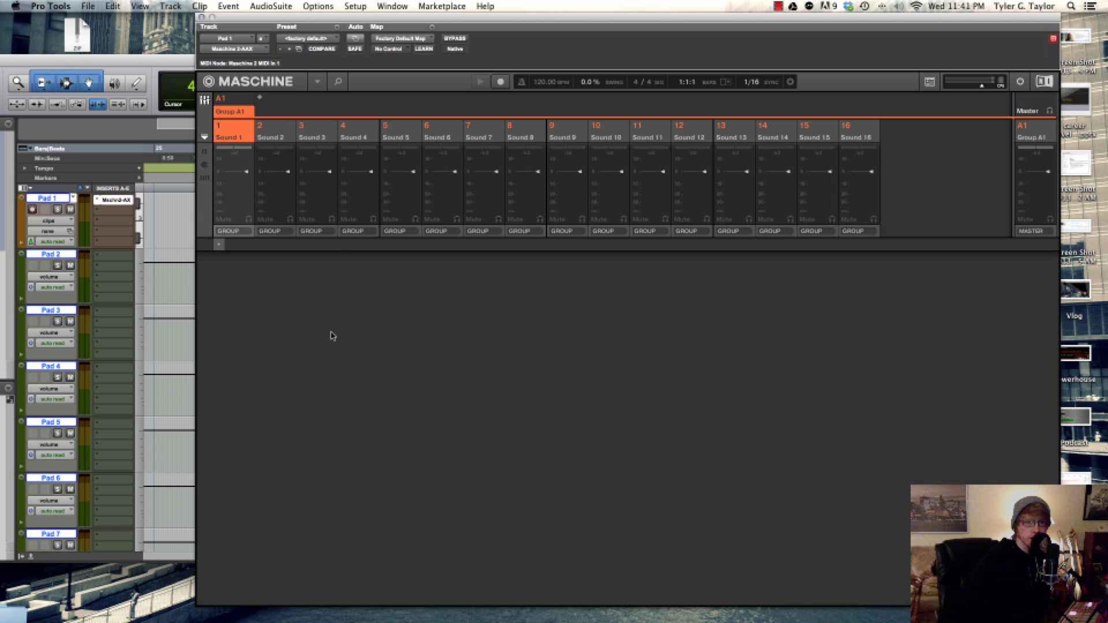
pyautogui.click(229, 231)
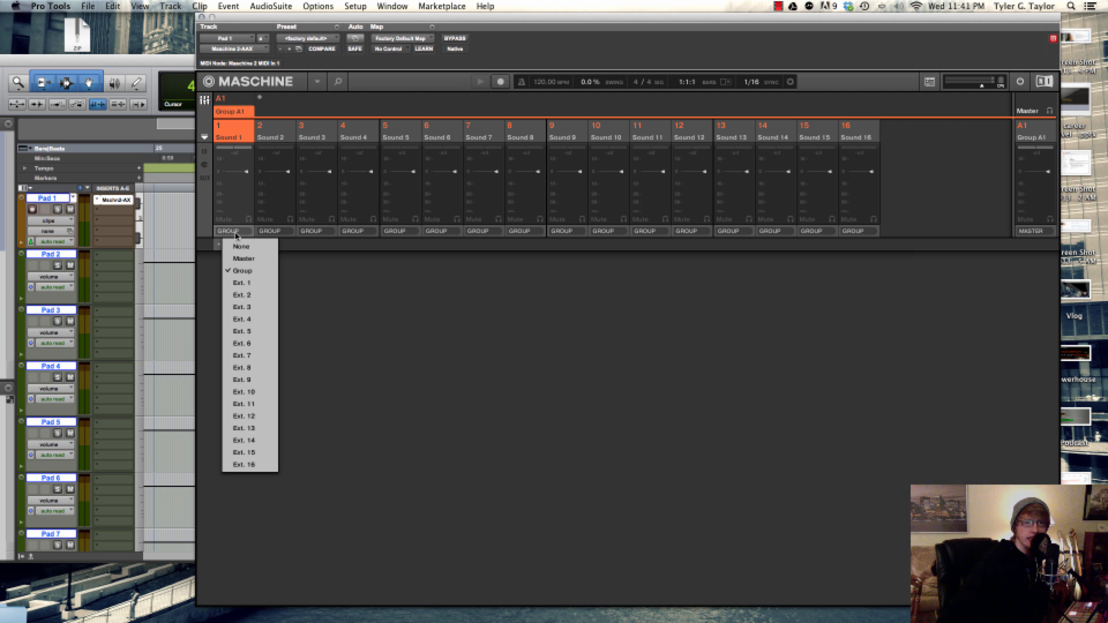
pyautogui.click(259, 283)
pyautogui.click(272, 231)
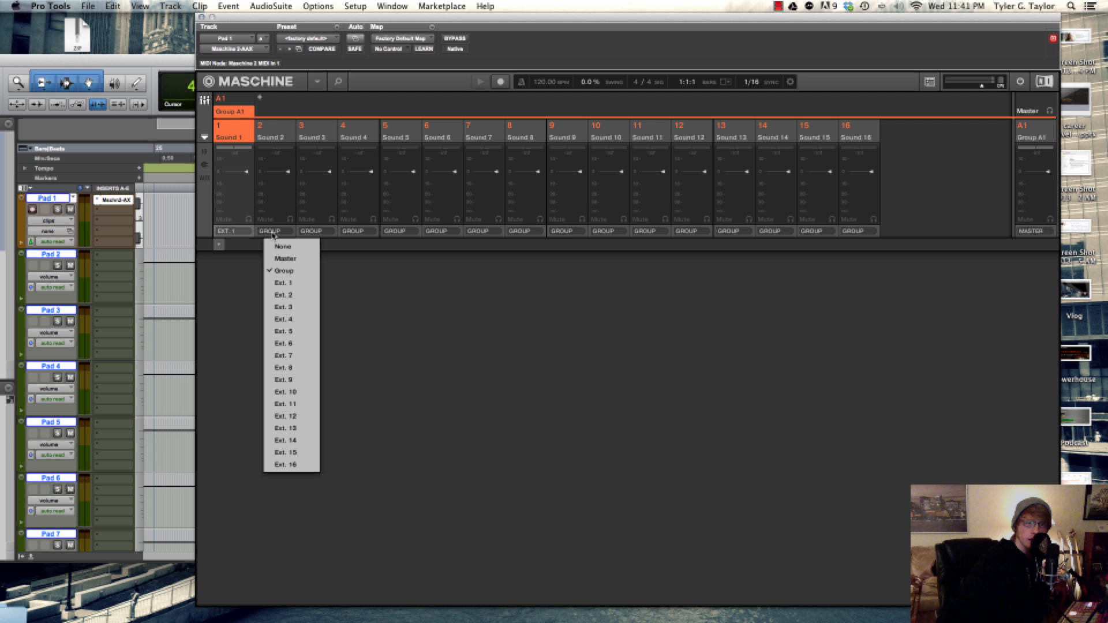
pyautogui.click(301, 295)
pyautogui.click(312, 231)
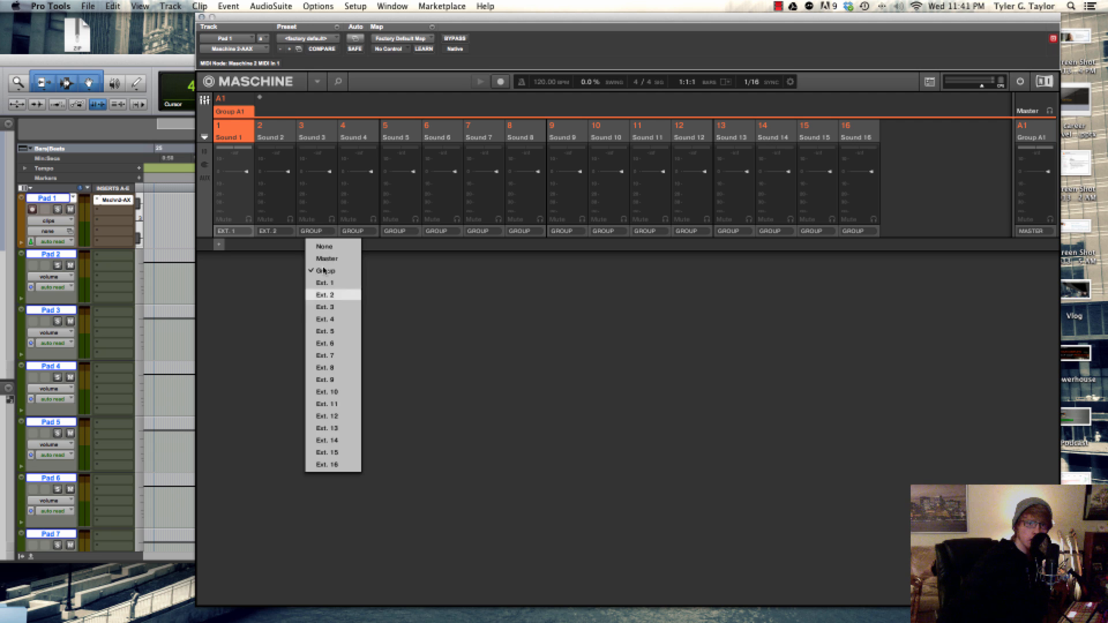
pyautogui.click(326, 307)
pyautogui.click(354, 231)
pyautogui.click(367, 319)
pyautogui.click(395, 230)
pyautogui.click(409, 332)
pyautogui.click(437, 231)
pyautogui.click(450, 344)
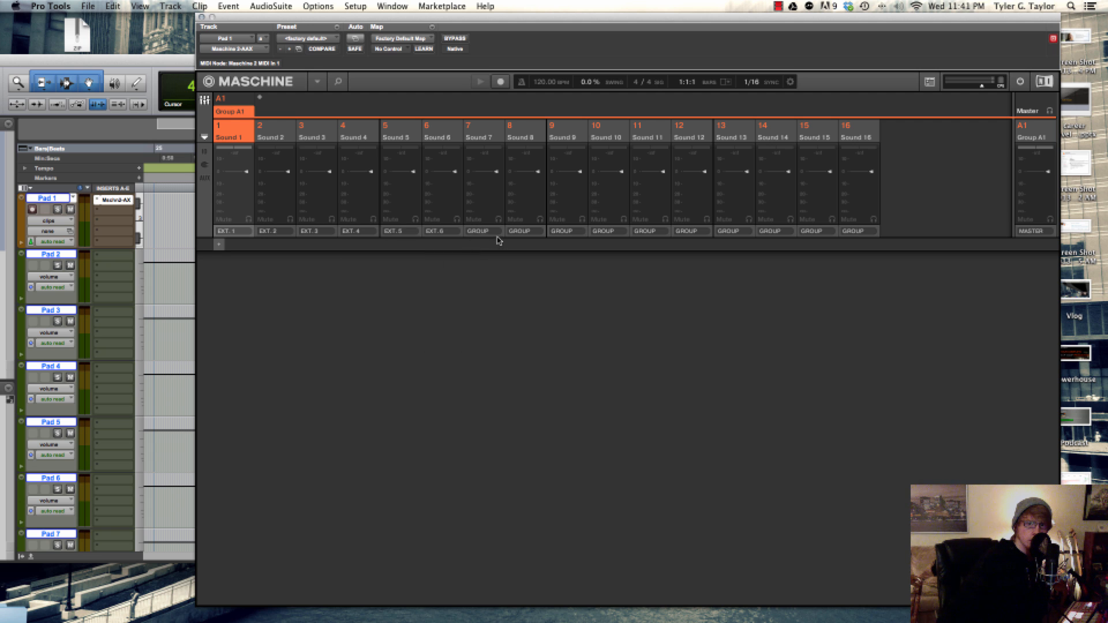
pyautogui.click(478, 231)
pyautogui.click(492, 356)
pyautogui.click(517, 231)
pyautogui.click(533, 368)
# Route Sounds 9 through 16 to outputs Ext. 9 through Ext. 16 respectively in Maschine's mixer
pyautogui.click(562, 231)
pyautogui.click(575, 380)
pyautogui.click(603, 231)
pyautogui.click(616, 392)
pyautogui.click(645, 231)
pyautogui.click(664, 407)
pyautogui.click(686, 231)
pyautogui.click(702, 416)
pyautogui.click(729, 231)
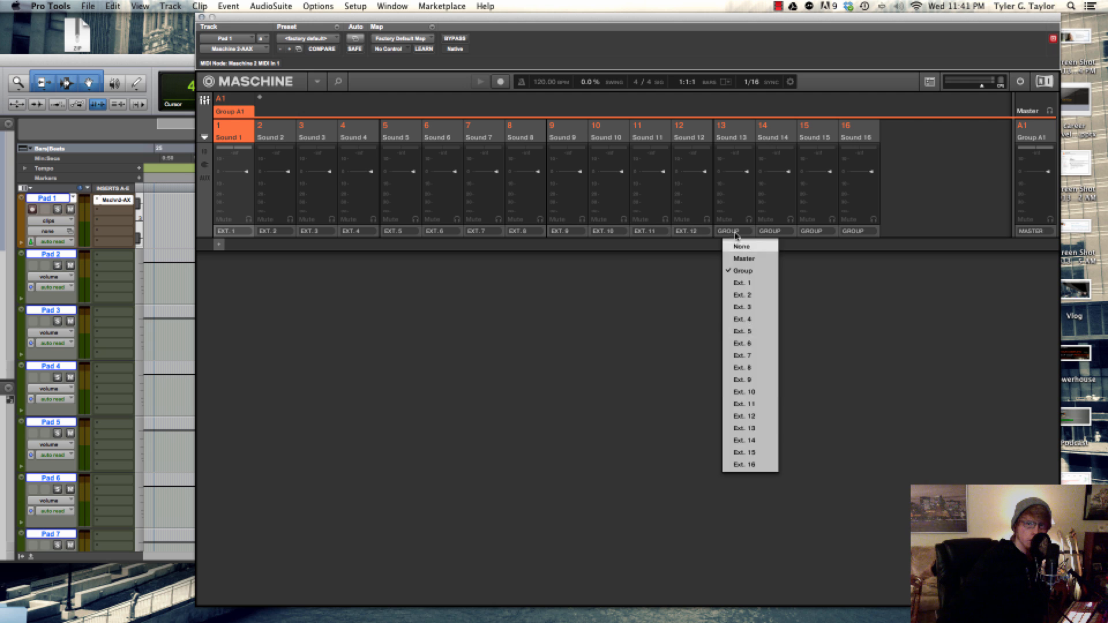
pyautogui.click(748, 428)
pyautogui.click(770, 231)
pyautogui.click(808, 440)
pyautogui.click(812, 231)
pyautogui.click(832, 452)
pyautogui.click(854, 231)
pyautogui.click(875, 465)
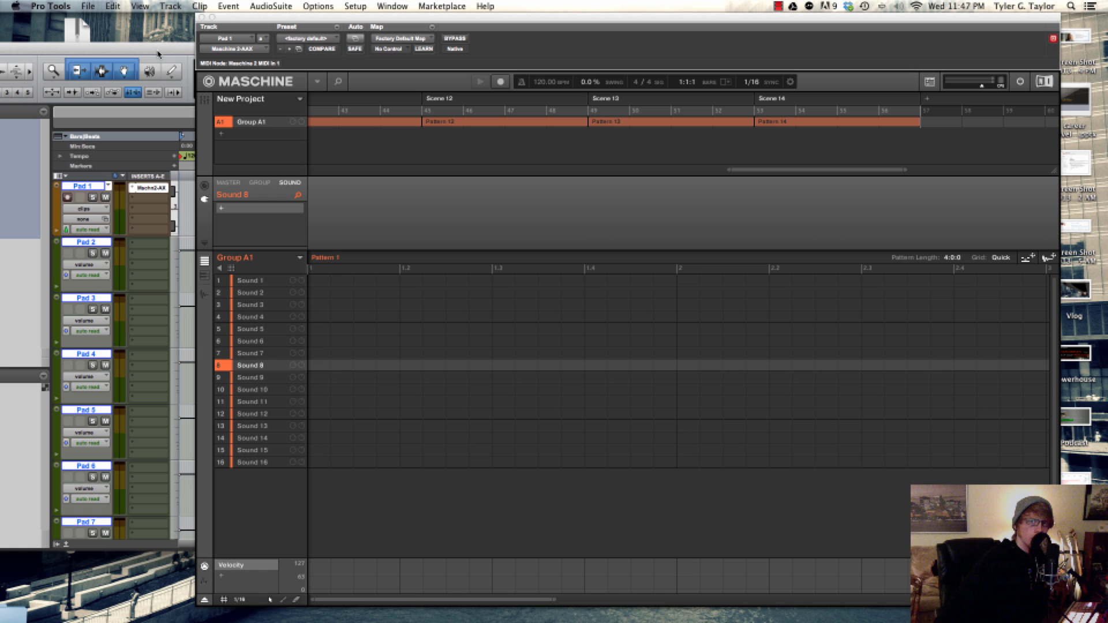
# Close the Maschine plug-in window, show the Mix window and enlarge it until the faders and track names fit
pyautogui.click(201, 18)
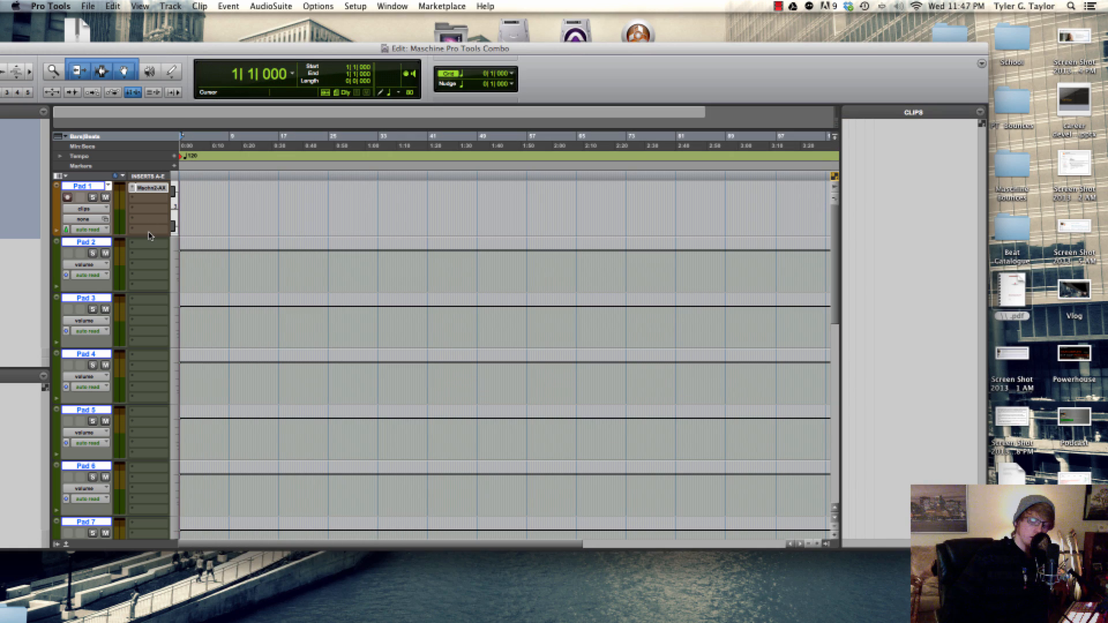
pyautogui.press('super+equal')
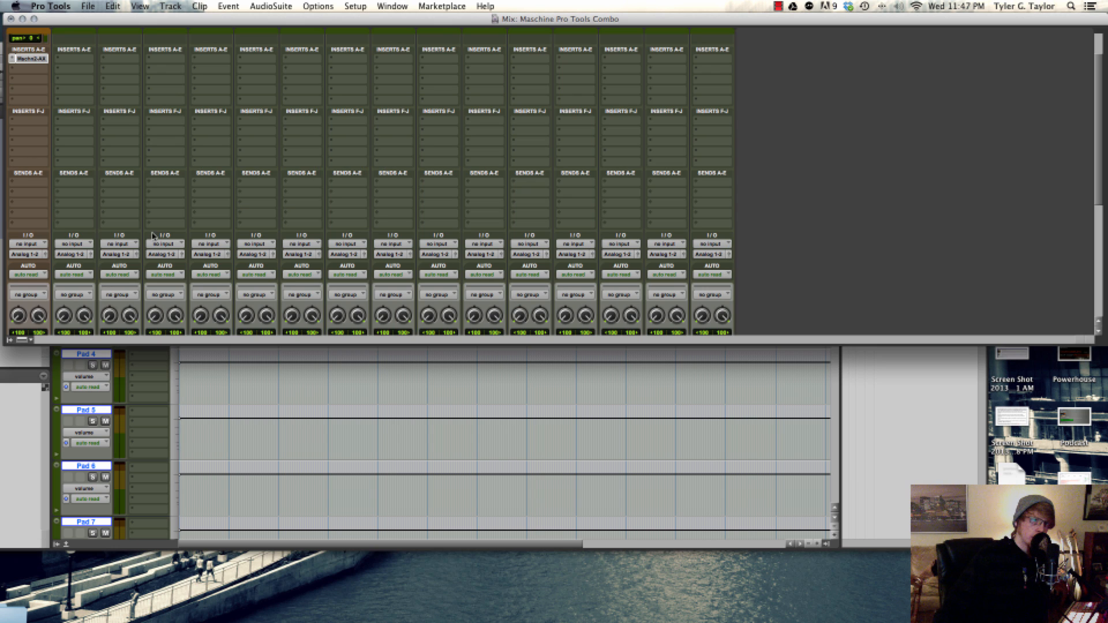
pyautogui.moveTo(675, 345); pyautogui.dragTo(667, 526)
# Assign the selected aux tracks' inputs in ascending order to the Pad 1 Maschine plug-in outputs Ext. 2 through Ext. 16
pyautogui.press('alt+shift+super+i')
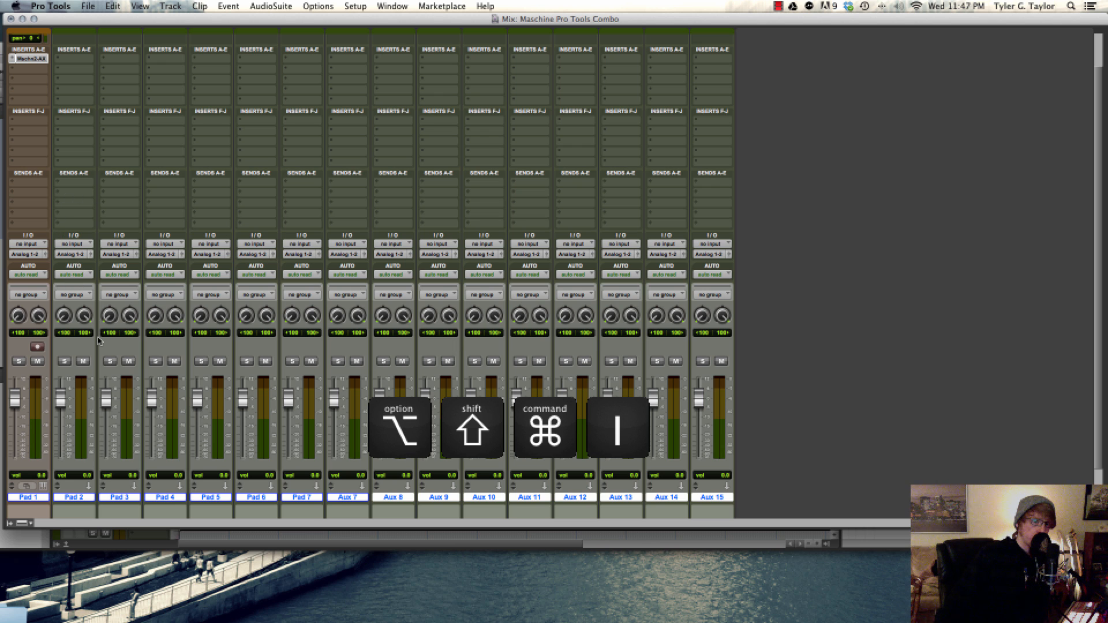
pyautogui.scroll(-3, 98, 341)
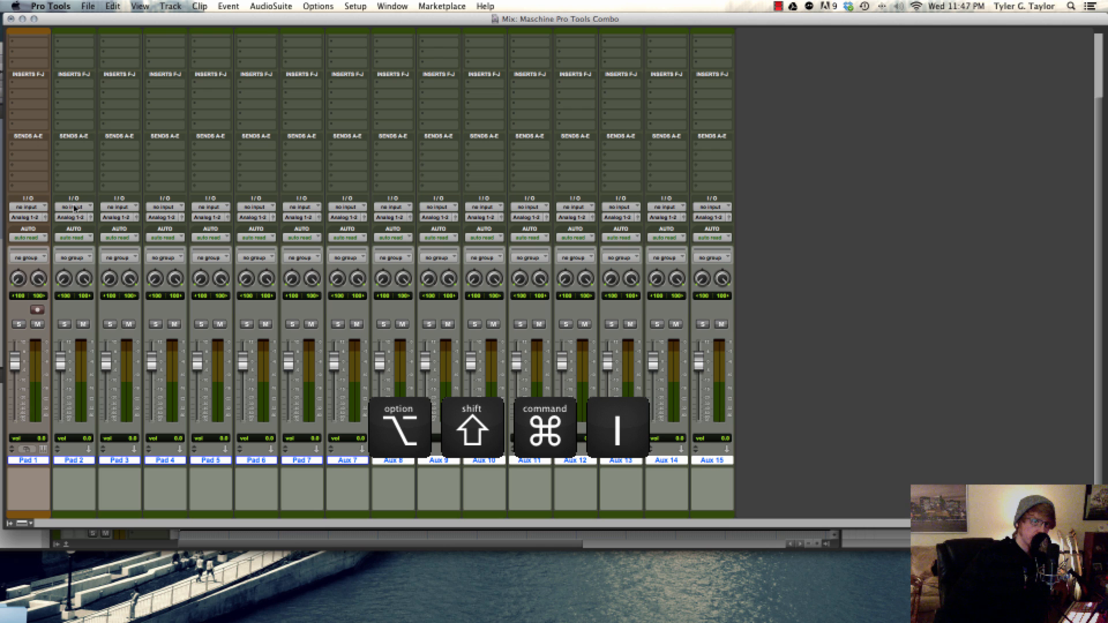
pyautogui.click(74, 207)
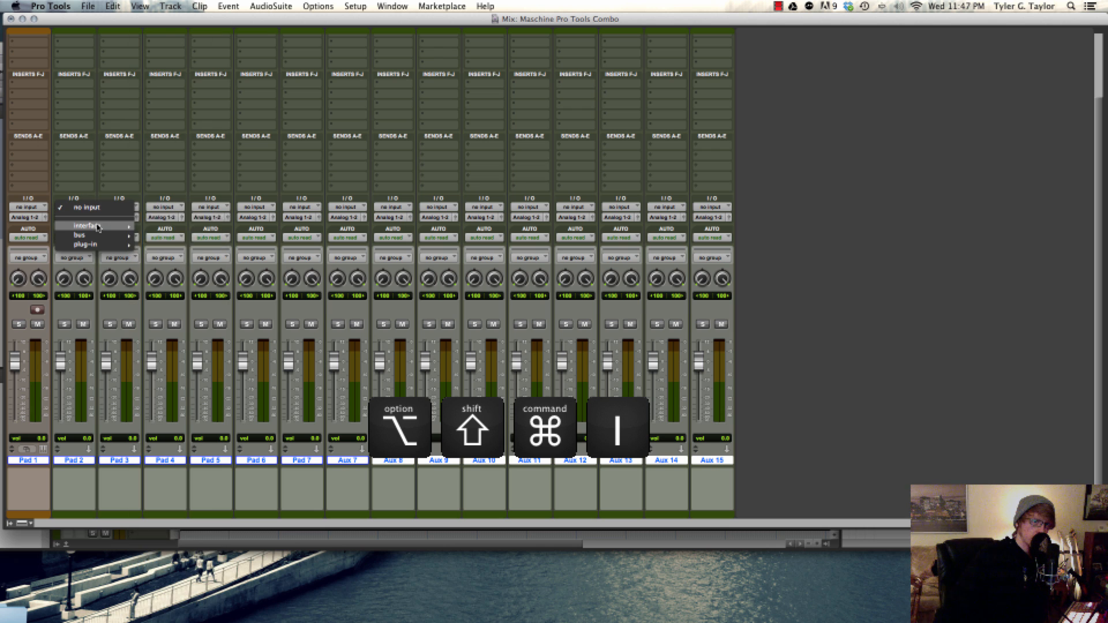
pyautogui.moveTo(91, 246)
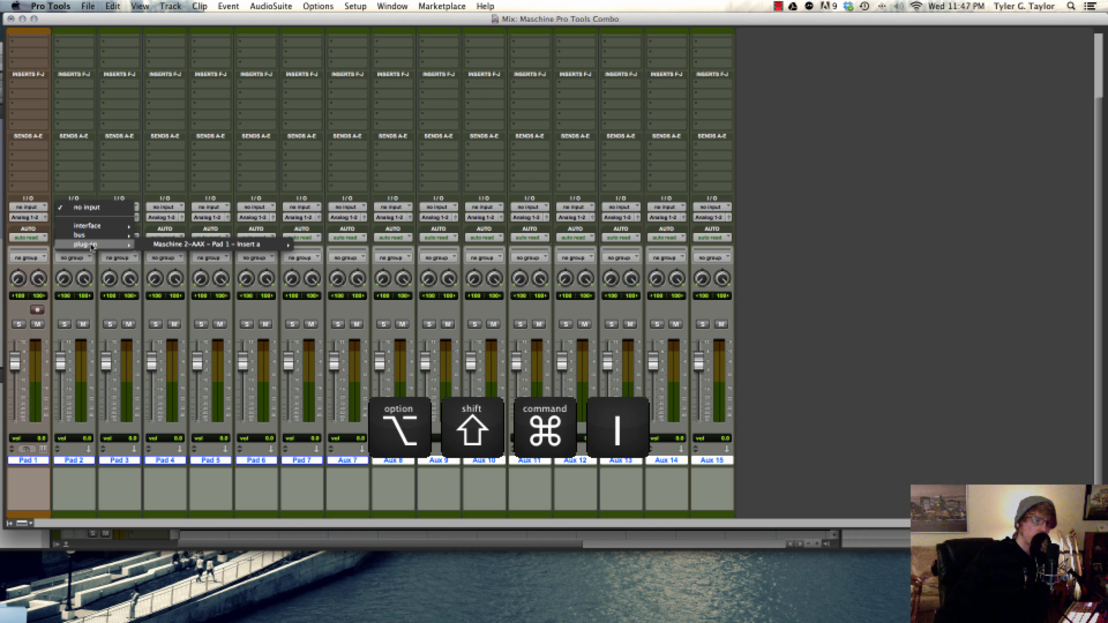
pyautogui.moveTo(167, 245)
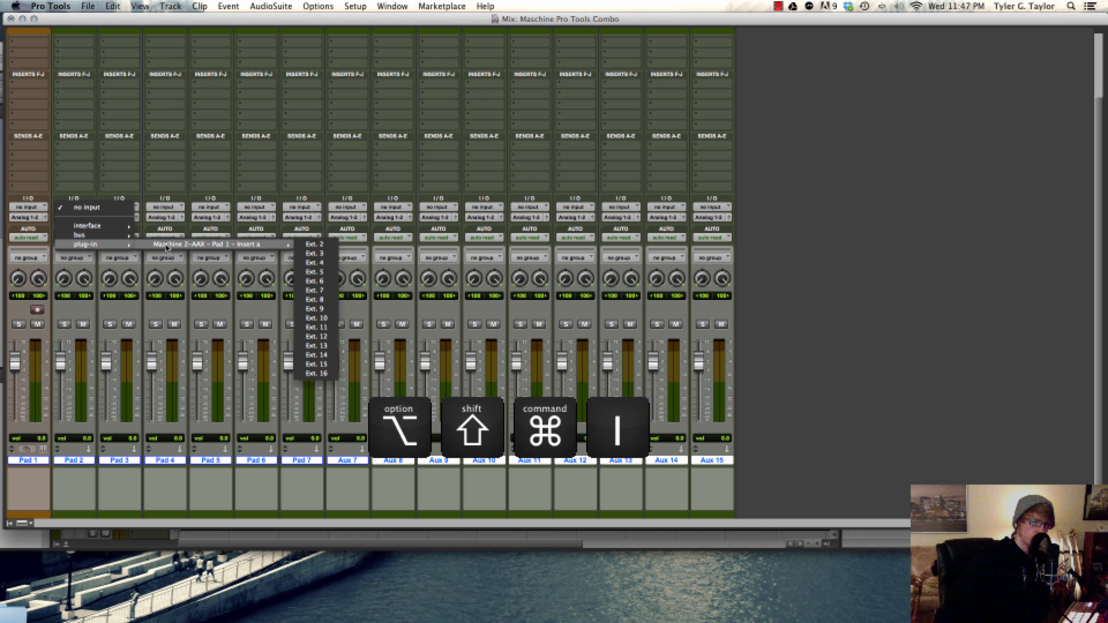
pyautogui.keyDown('alt'); pyautogui.keyDown('shift'); pyautogui.keyDown('super'); pyautogui.click(322, 246); pyautogui.keyUp('super'); pyautogui.keyUp('shift'); pyautogui.keyUp('alt')
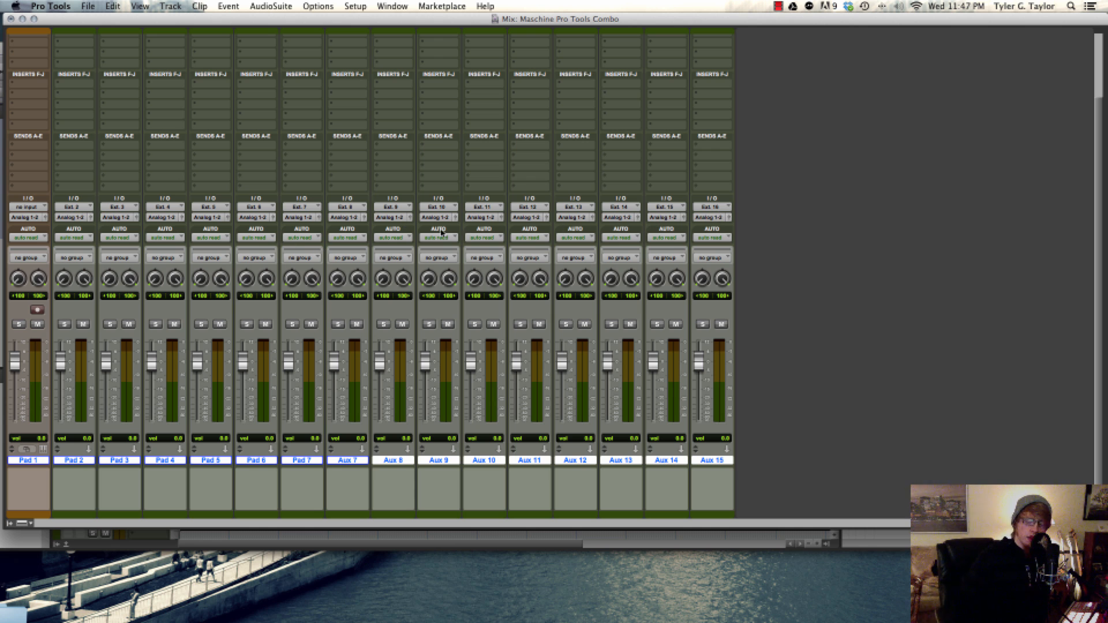
# Reopen the Maschine plug-in on Pad 1, move it aside to check the aux track meters, and bring it back
pyautogui.scroll(5, 43, 218)
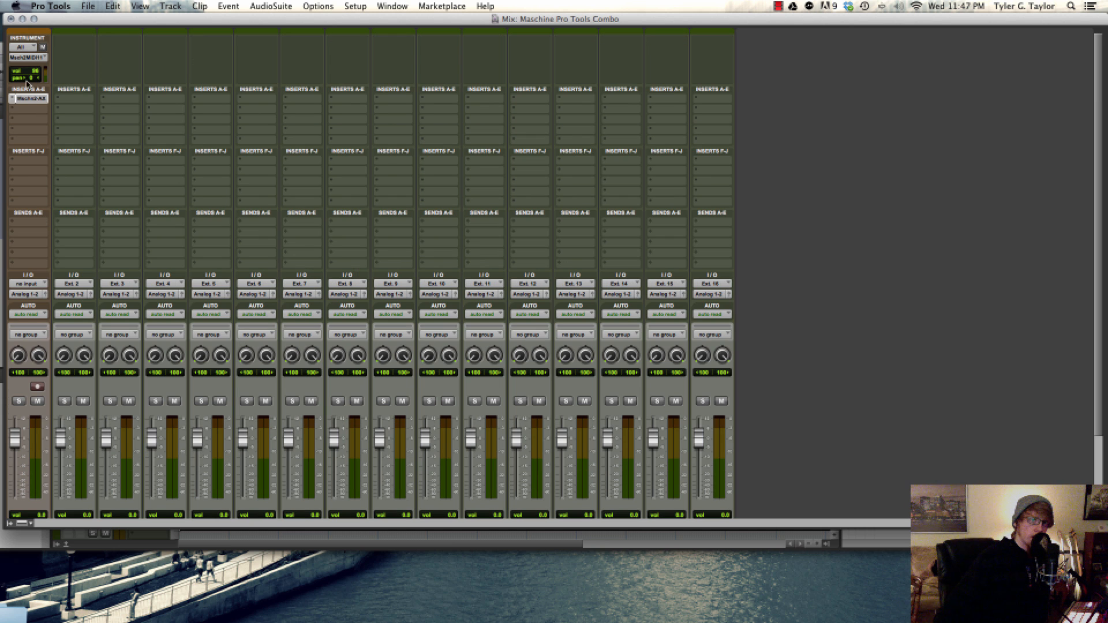
pyautogui.click(23, 102)
pyautogui.click(28, 101)
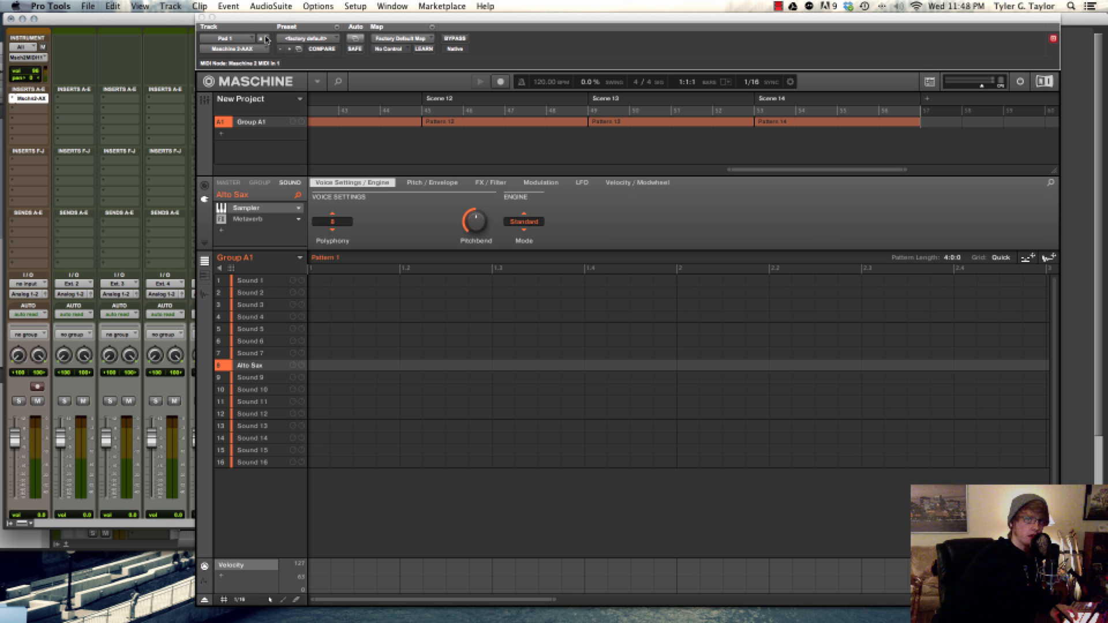
pyautogui.moveTo(272, 18); pyautogui.dragTo(747, 408)
pyautogui.scroll(-3, 472, 353)
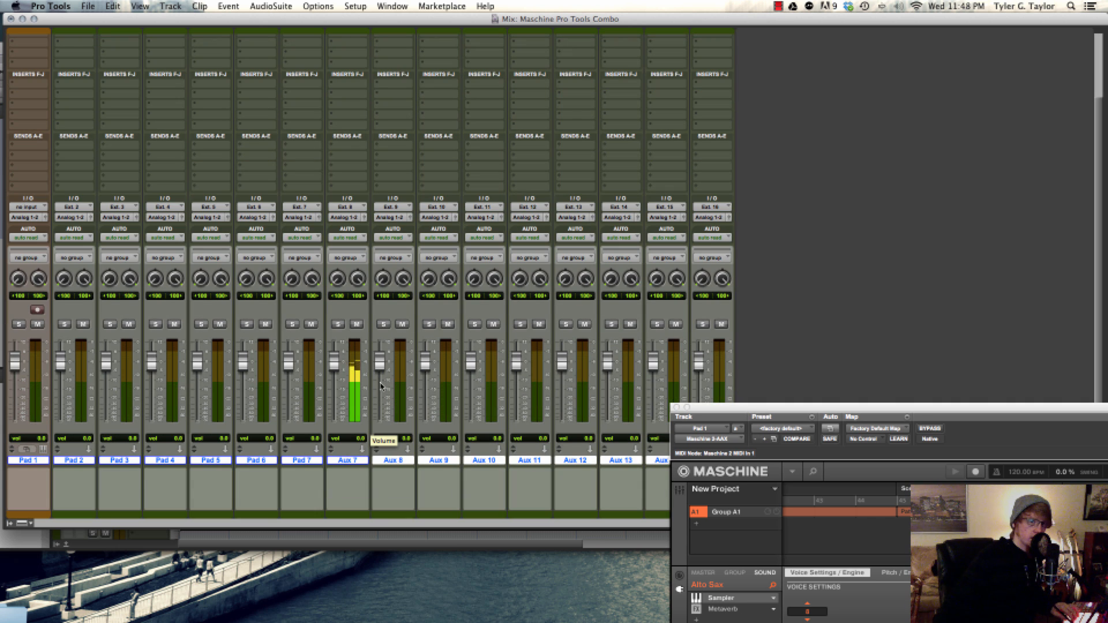
pyautogui.moveTo(841, 408); pyautogui.dragTo(249, 22)
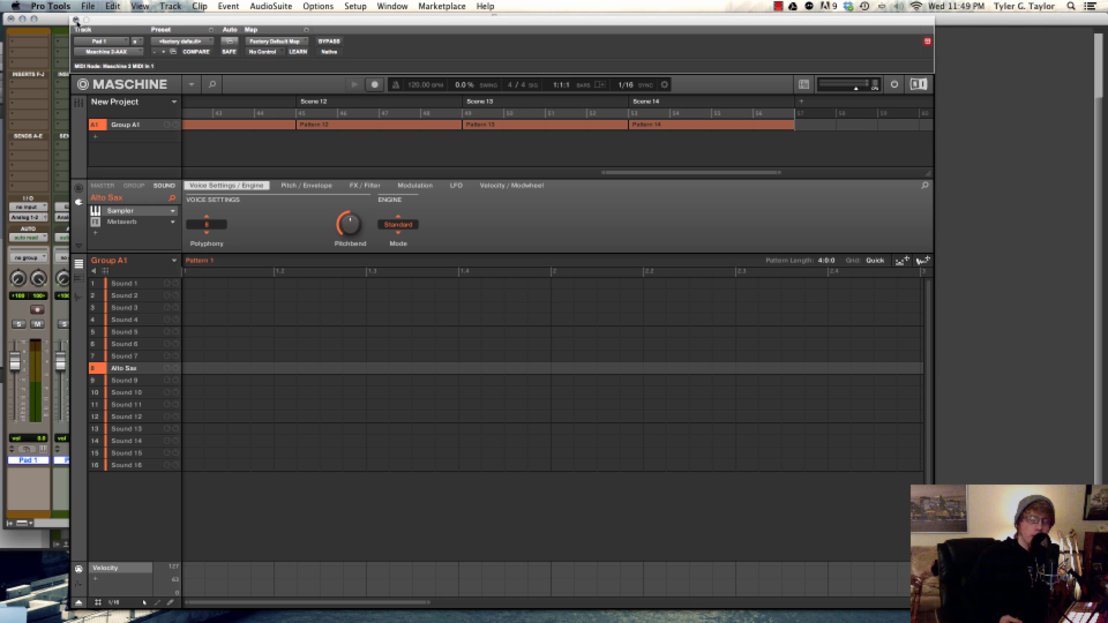
# Create one new stereo instrument track and fifteen new stereo aux input tracks
pyautogui.press('shift+super+n')
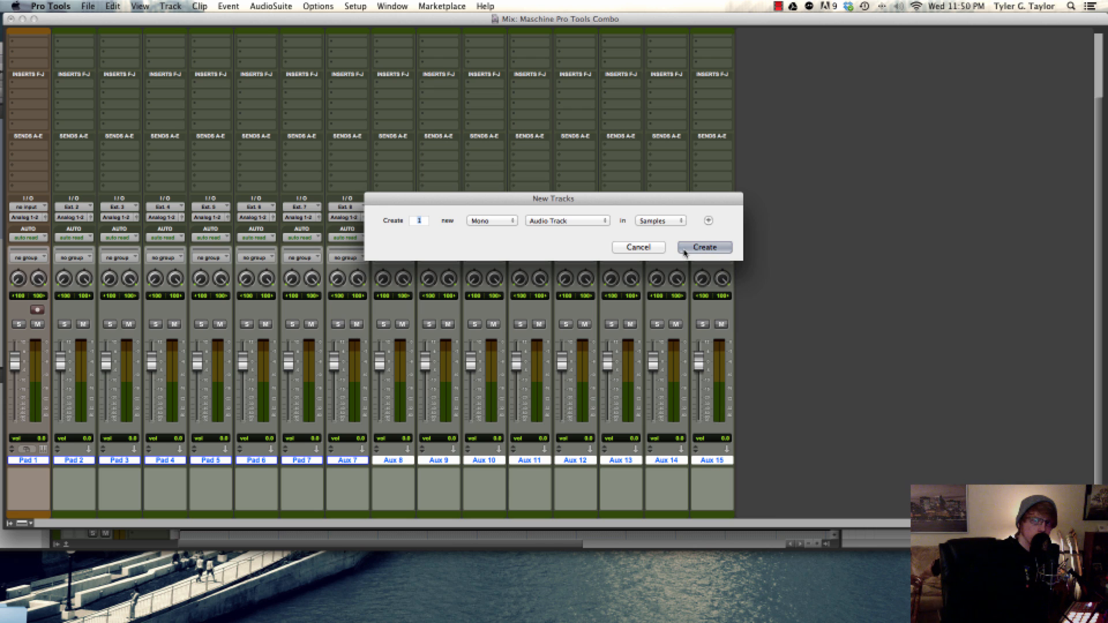
pyautogui.press('super+Down')
pyautogui.press('super+Down')
pyautogui.press('super+Down')
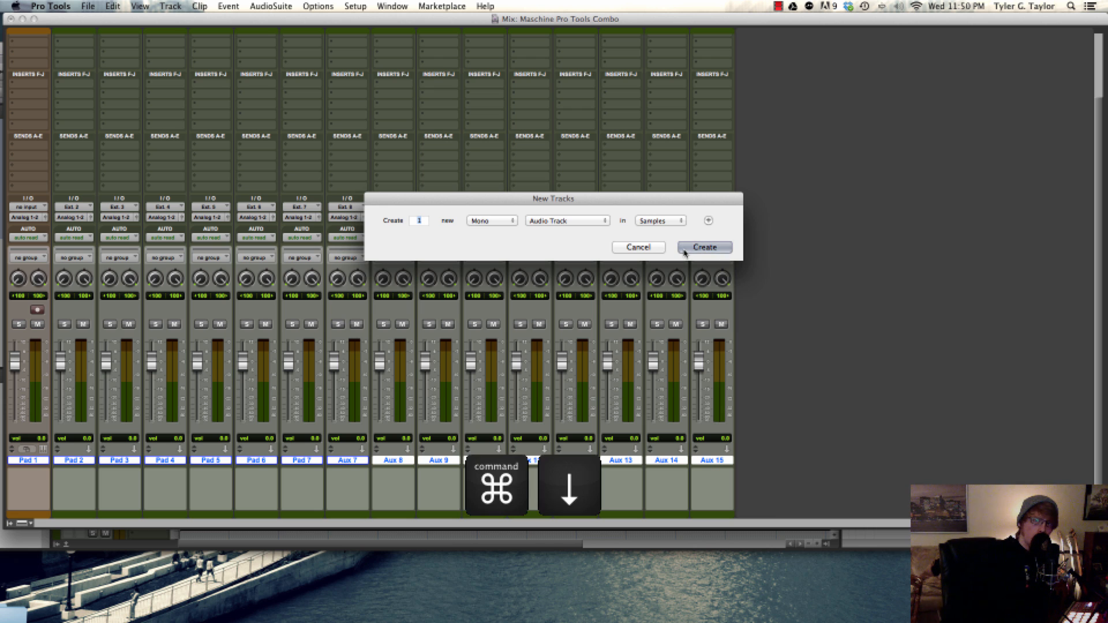
pyautogui.press('super+Down')
pyautogui.press('super+Right')
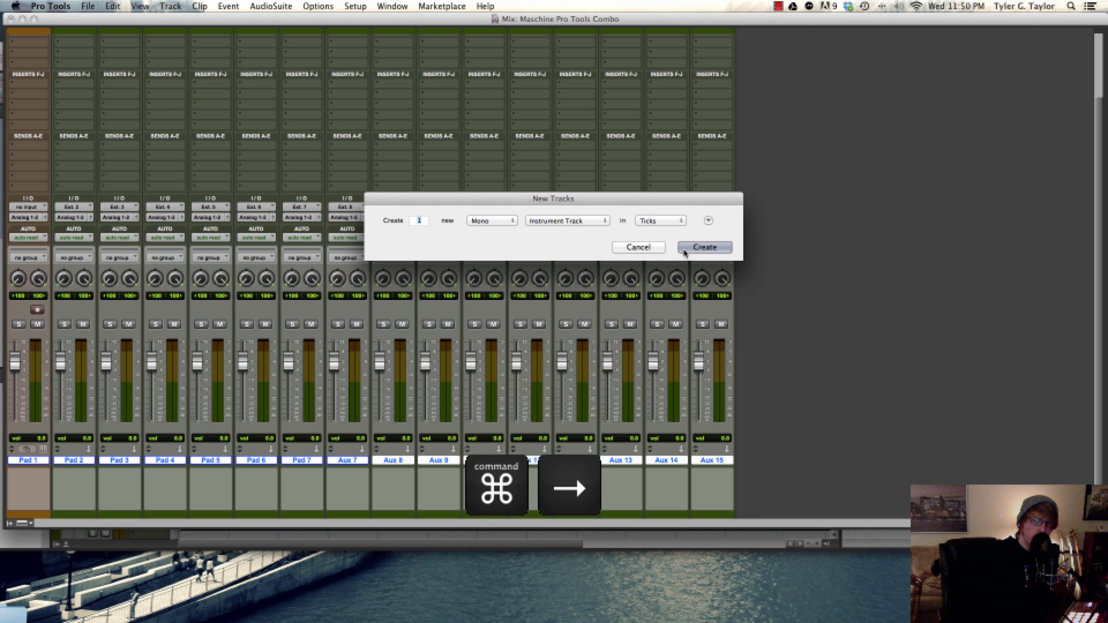
pyautogui.press('super+n')
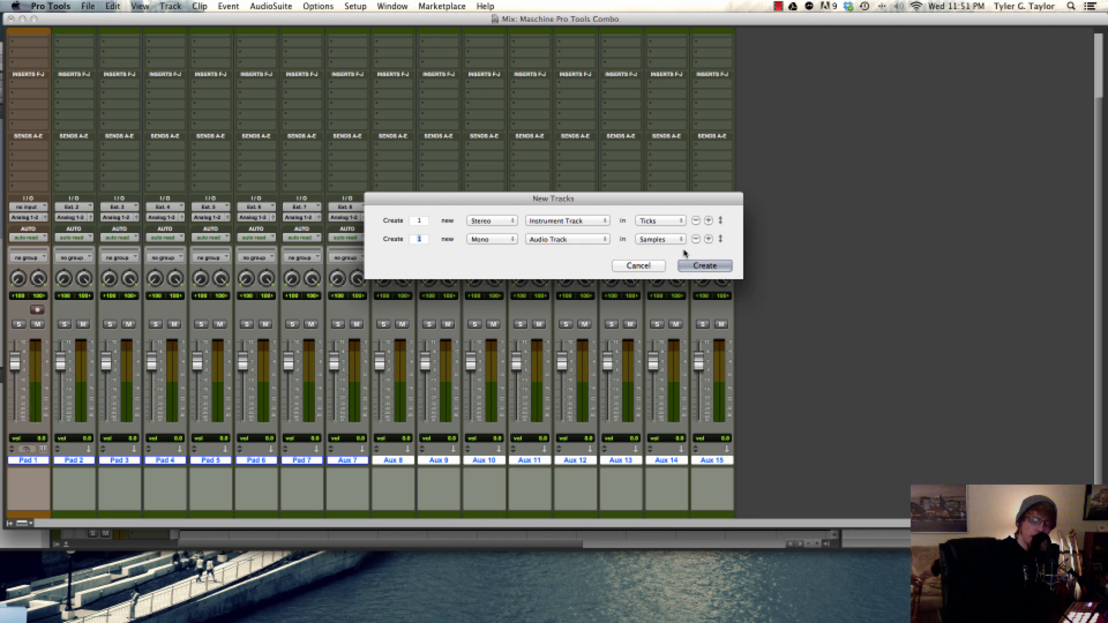
pyautogui.write('5')
pyautogui.press('super+Right')
pyautogui.press('super+Down')
pyautogui.press('Return')
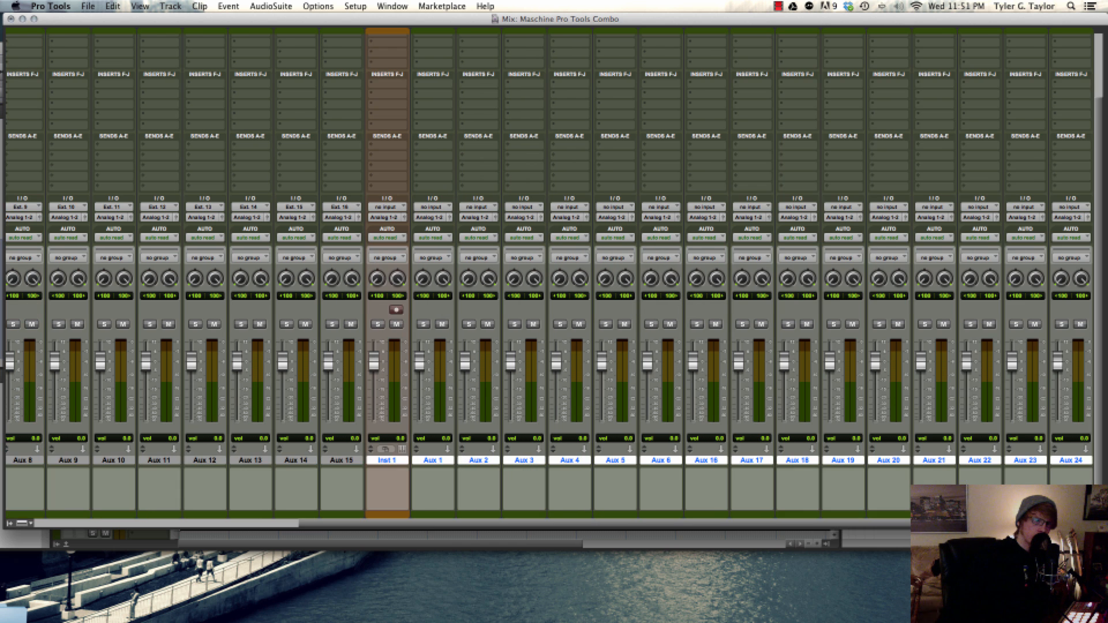
# Insert the multichannel Maschine 2 plug-in on the Inst 1 track and move its window clear of the track
pyautogui.hscroll(8, 577, 369)
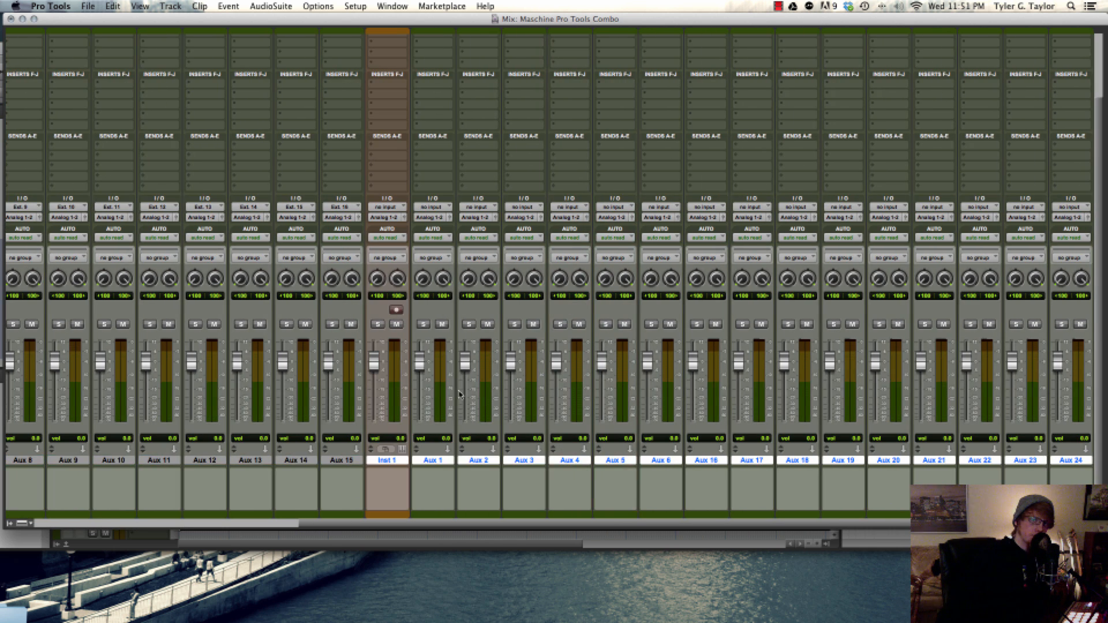
pyautogui.scroll(3, 459, 392)
pyautogui.click(387, 98)
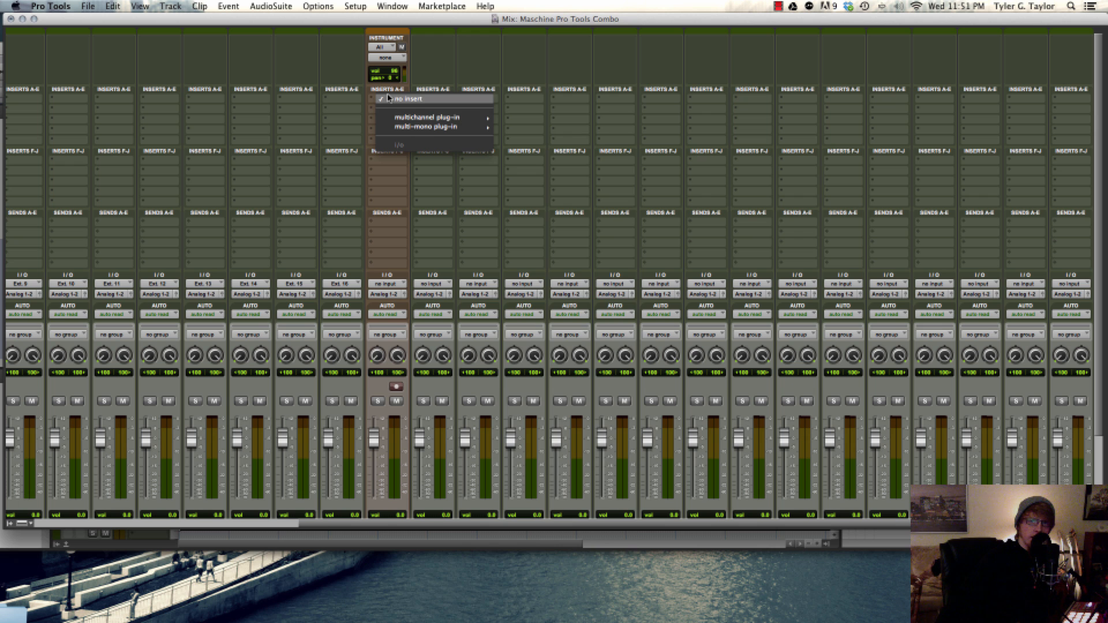
pyautogui.moveTo(401, 118)
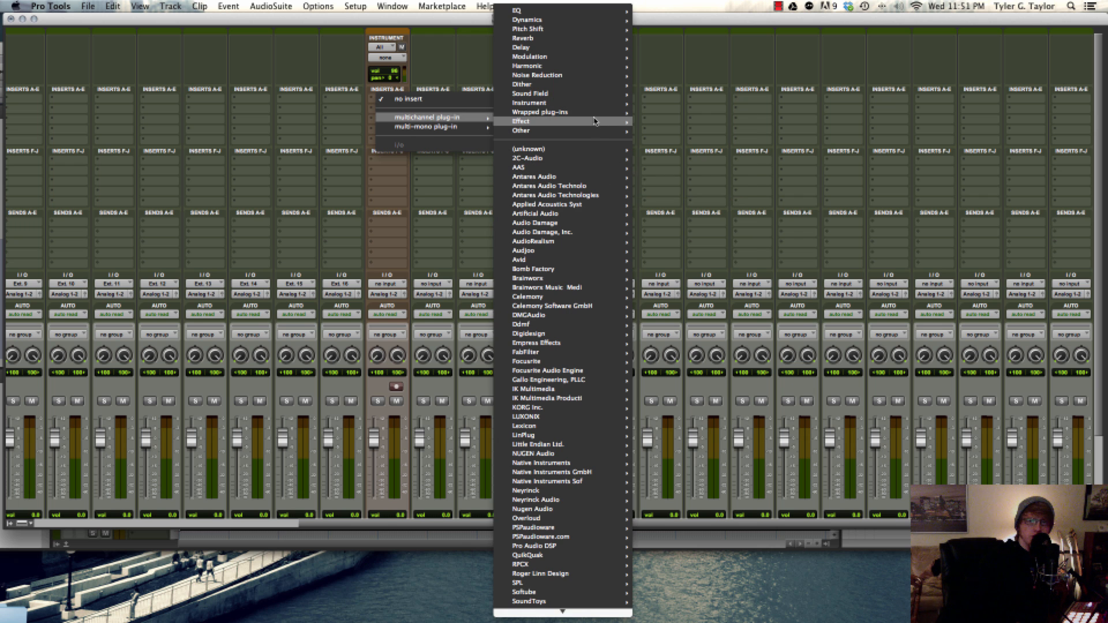
pyautogui.moveTo(594, 113)
pyautogui.click(712, 178)
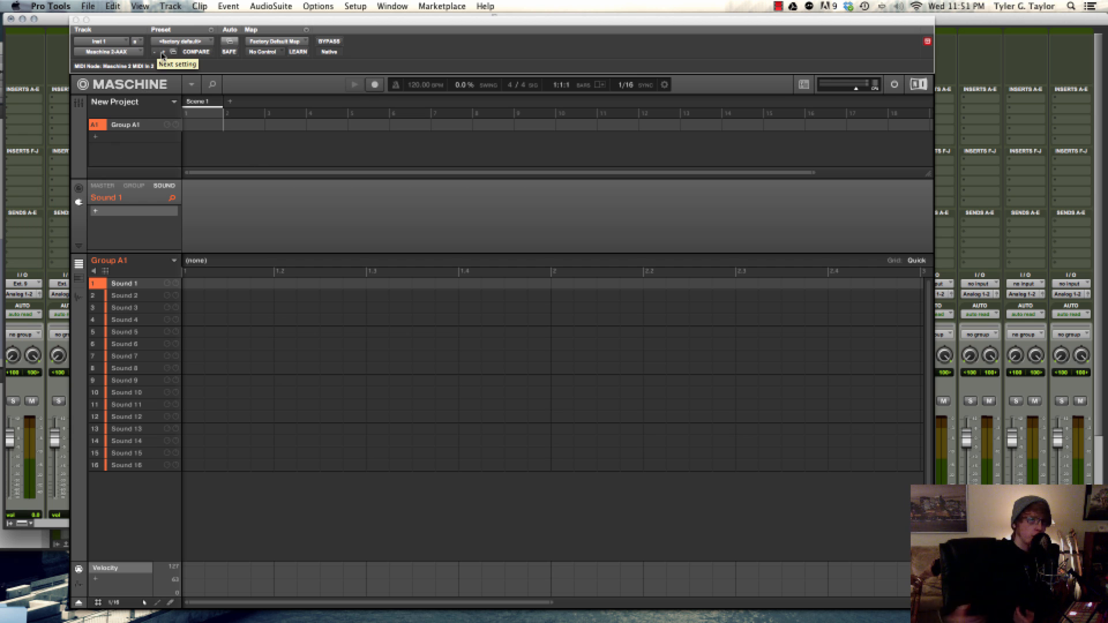
pyautogui.moveTo(179, 22); pyautogui.dragTo(768, 38)
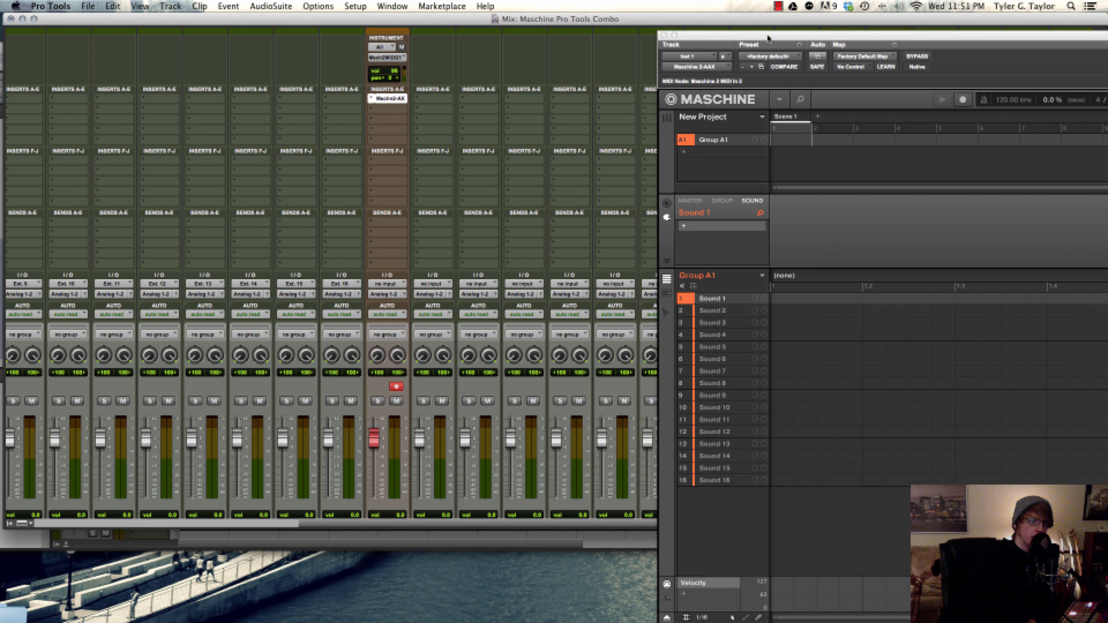
# Select the Pad 1 track, open its Maschine plug-in and place the window so both instrument tracks' inserts are visible
pyautogui.moveTo(356, 524); pyautogui.dragTo(16, 515)
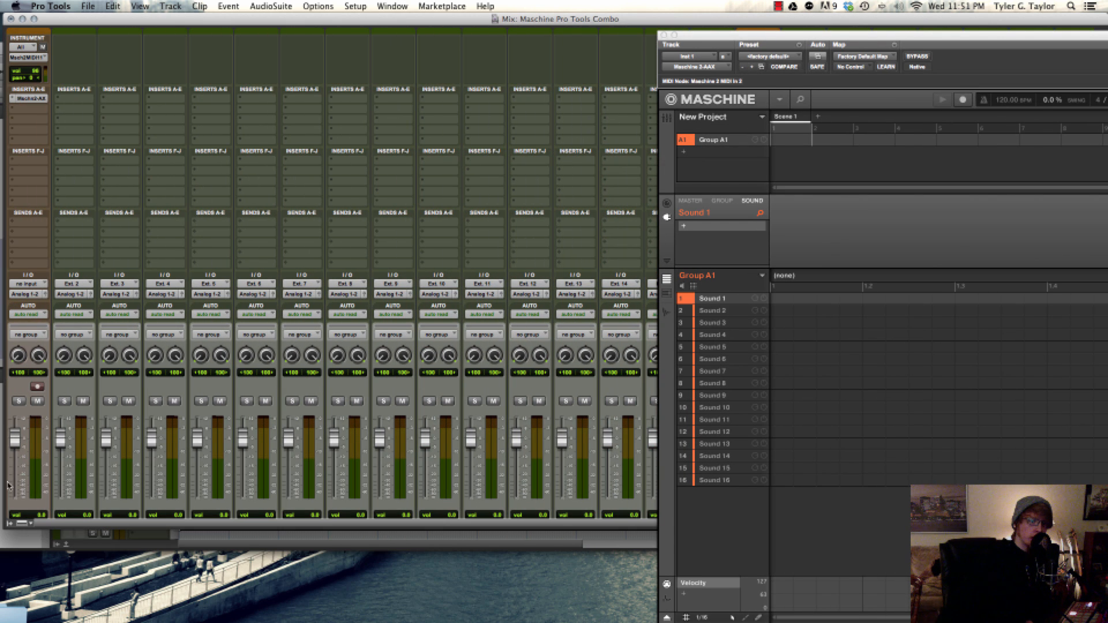
pyautogui.scroll(-5, 22, 432)
pyautogui.click(33, 460)
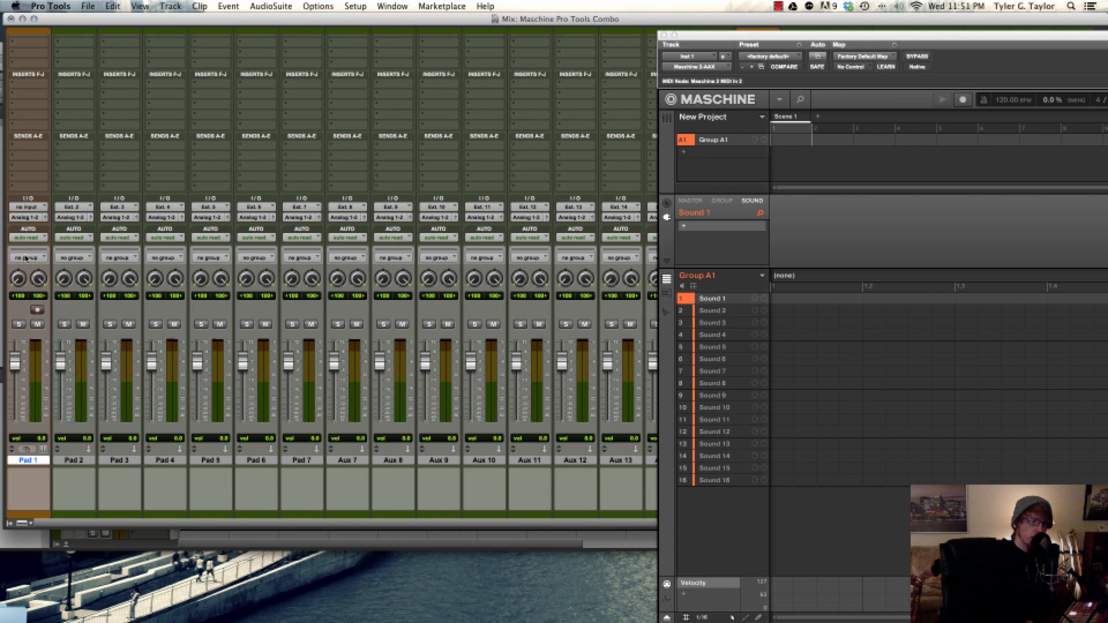
pyautogui.scroll(5, 26, 254)
pyautogui.click(29, 99)
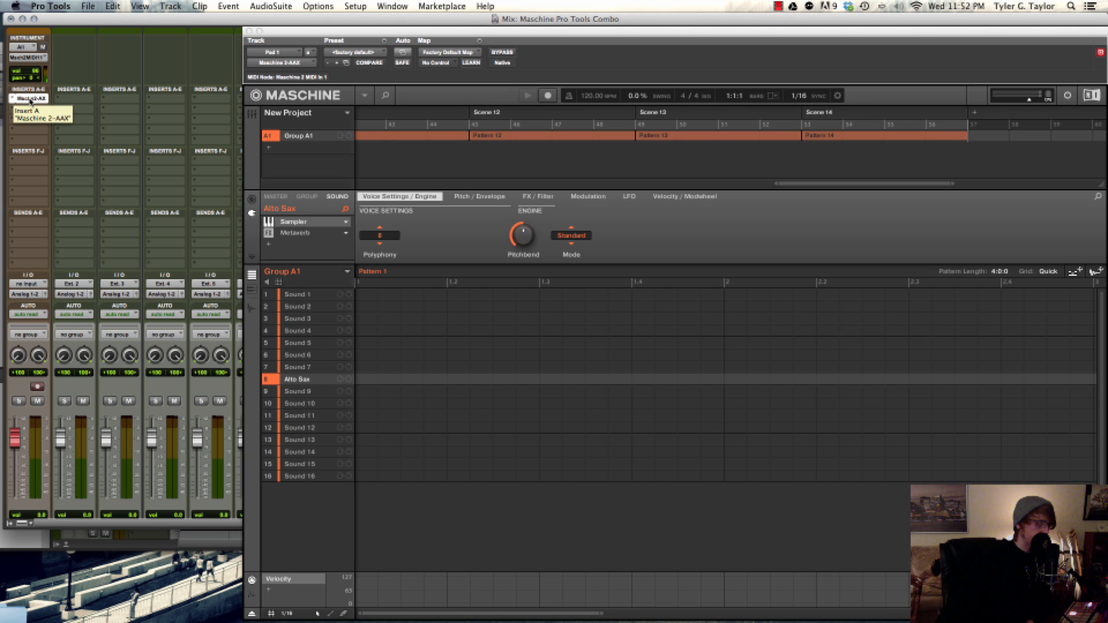
pyautogui.moveTo(642, 30); pyautogui.dragTo(437, 124)
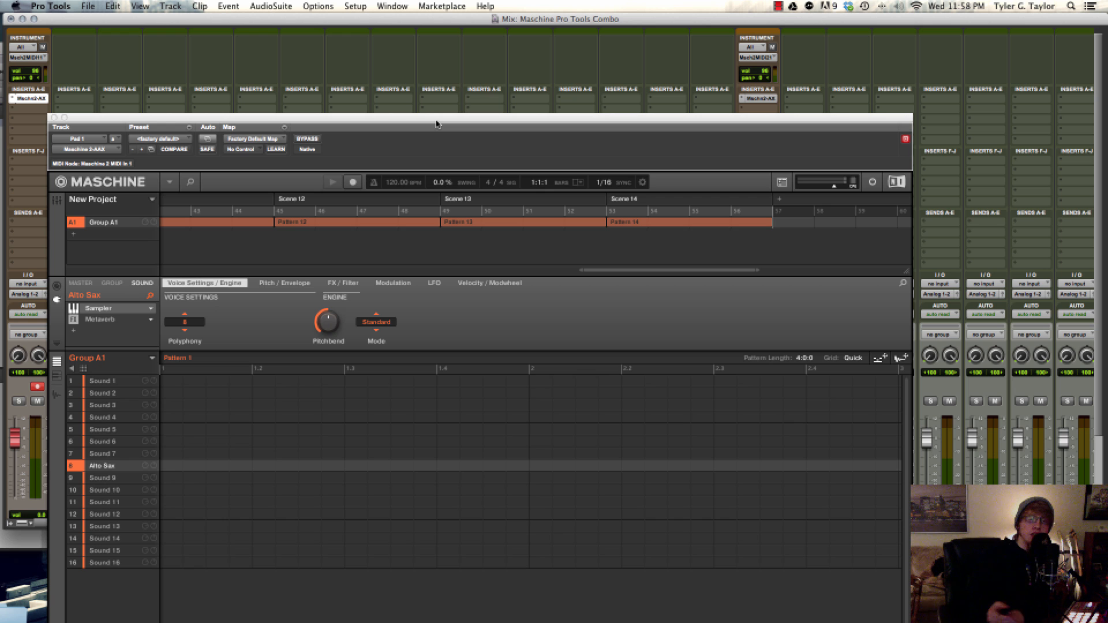
# Save the Pad 1 Maschine project in the Projects folder as Maschine Pro Tools Combo
pyautogui.click(153, 201)
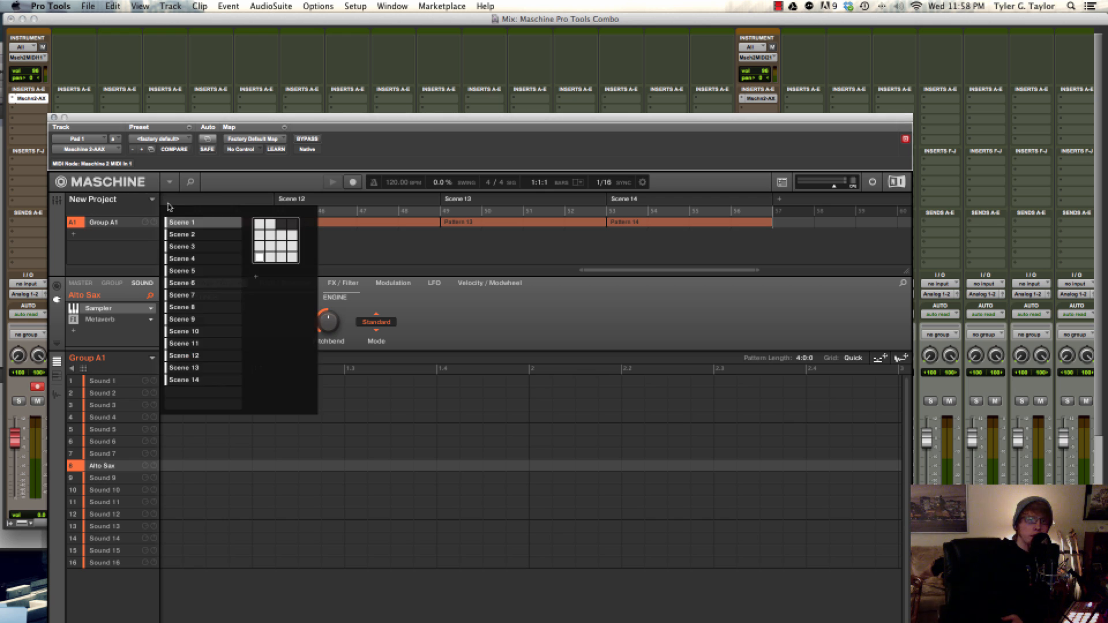
pyautogui.click(170, 183)
pyautogui.moveTo(171, 203)
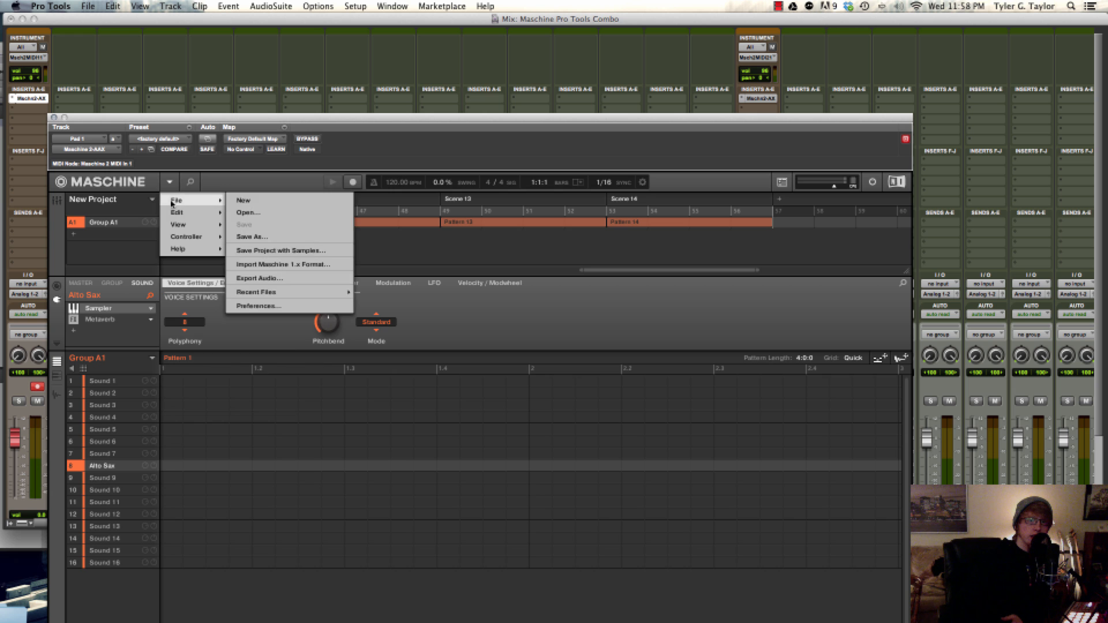
pyautogui.click(252, 236)
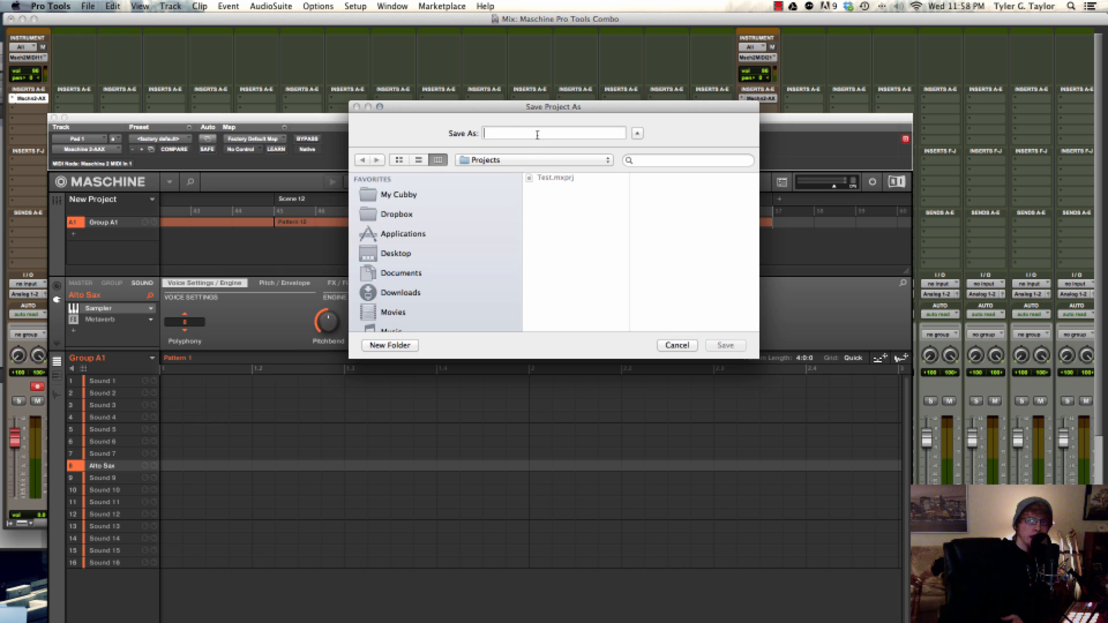
pyautogui.write('Masch')
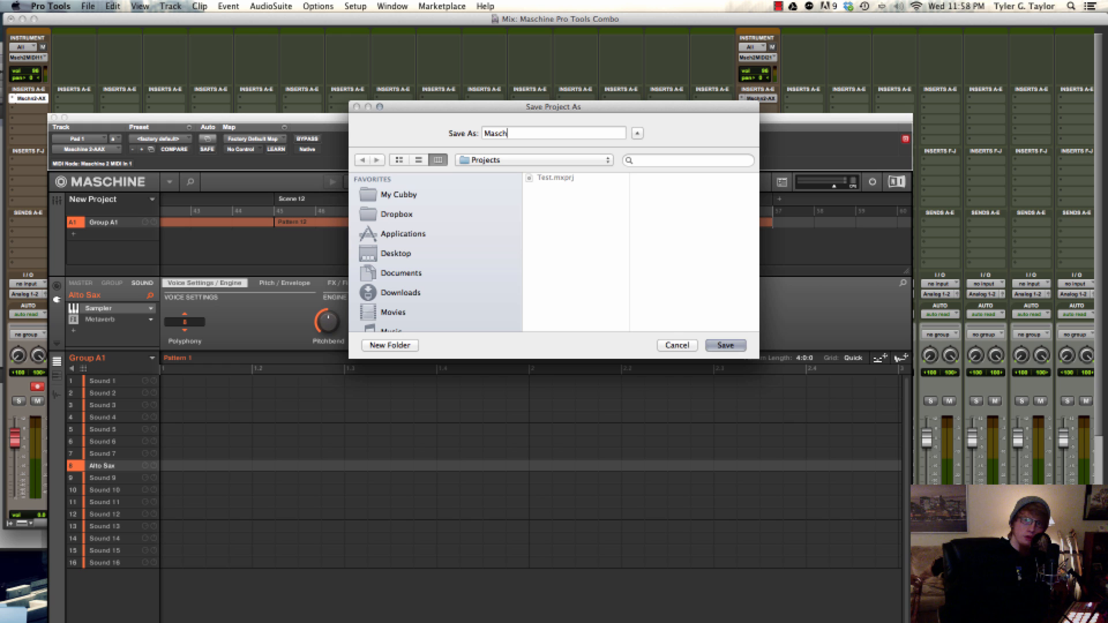
pyautogui.write('ine Pro ')
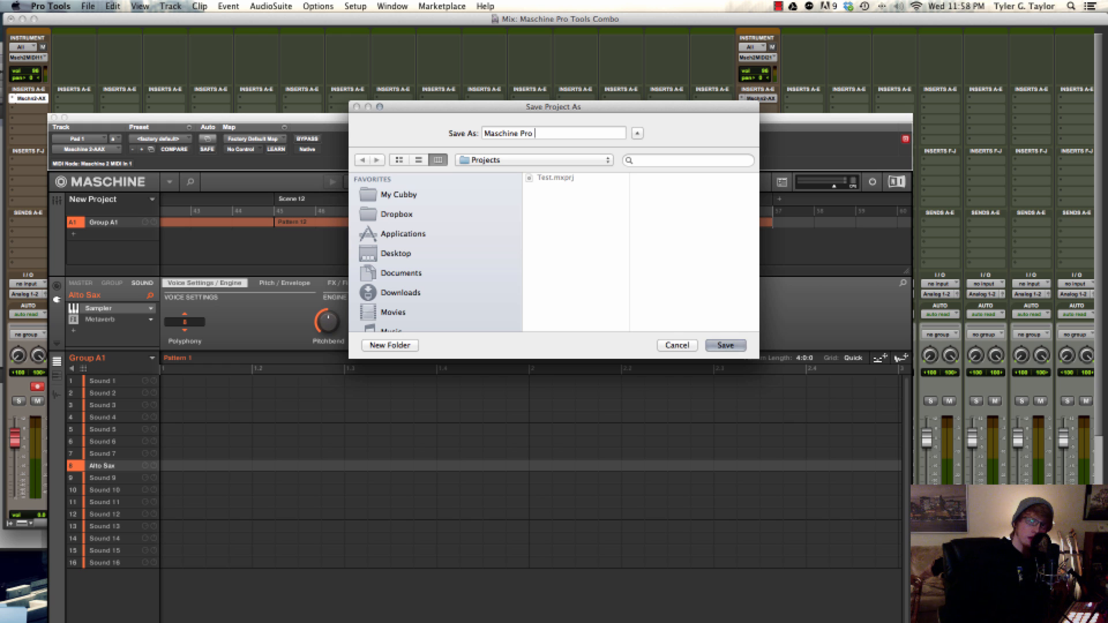
pyautogui.write('Tools Combo')
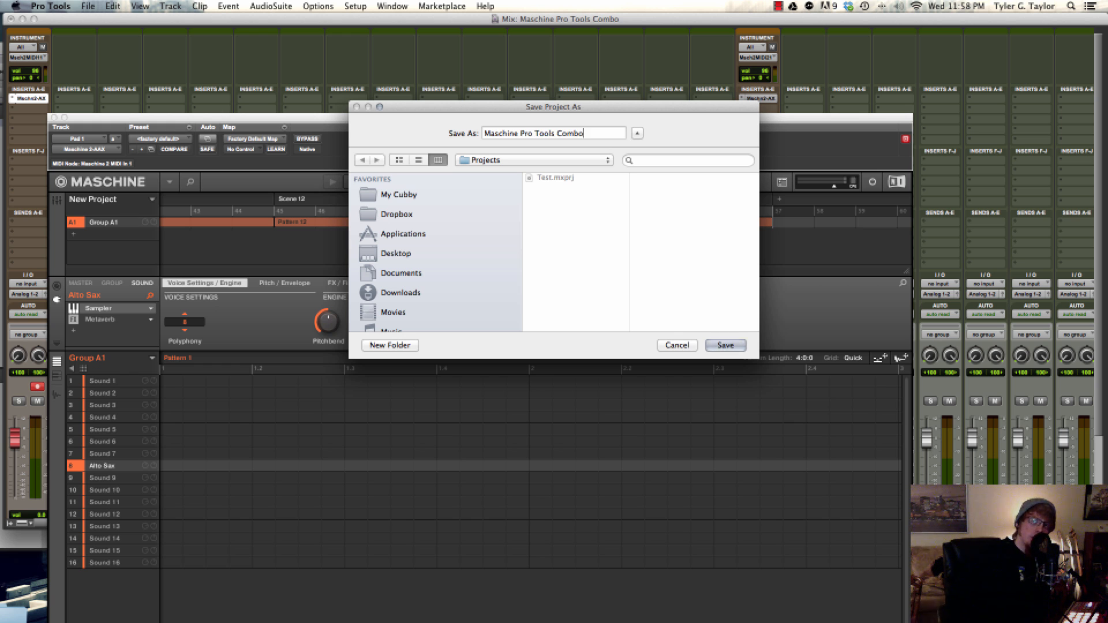
pyautogui.press('Return')
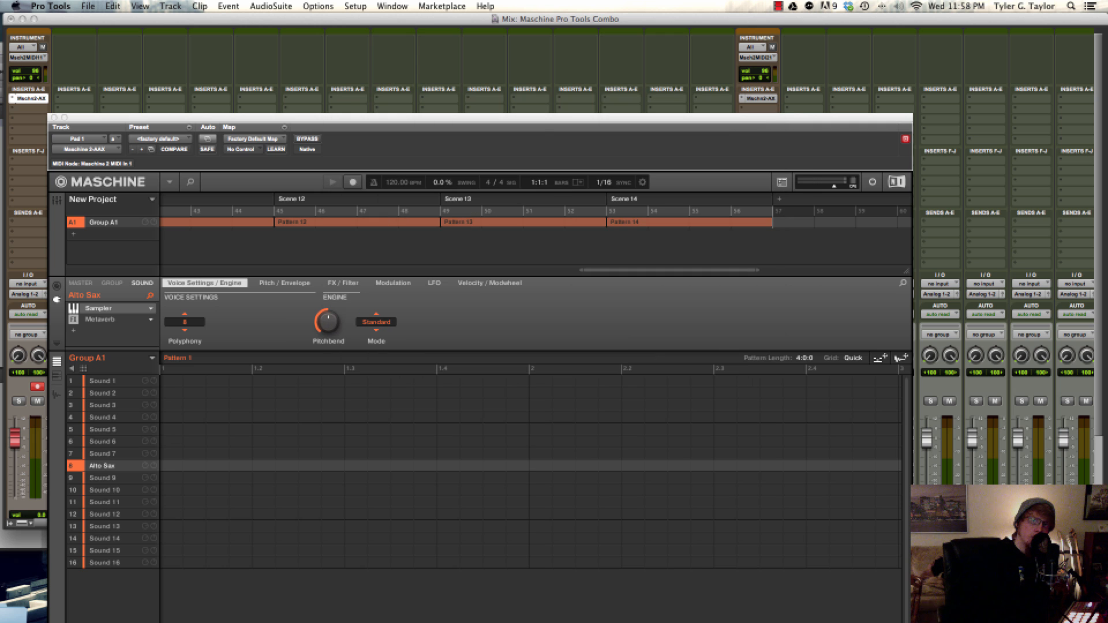
# Open the Maschine plug-in on the Inst 1 track and look through its project file commands
pyautogui.click(758, 99)
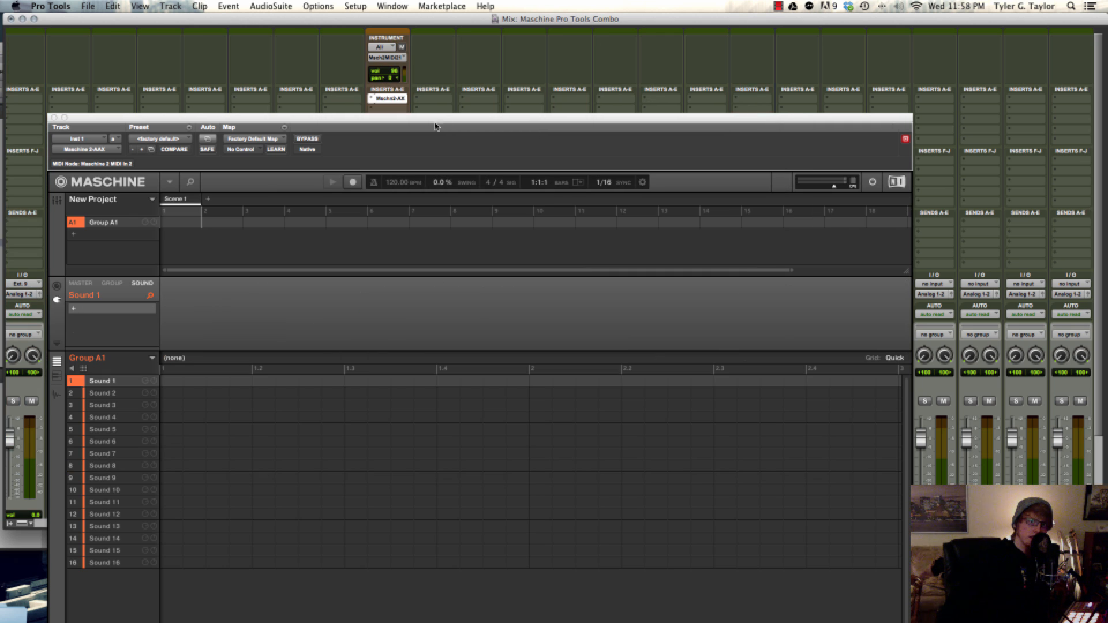
pyautogui.click(185, 222)
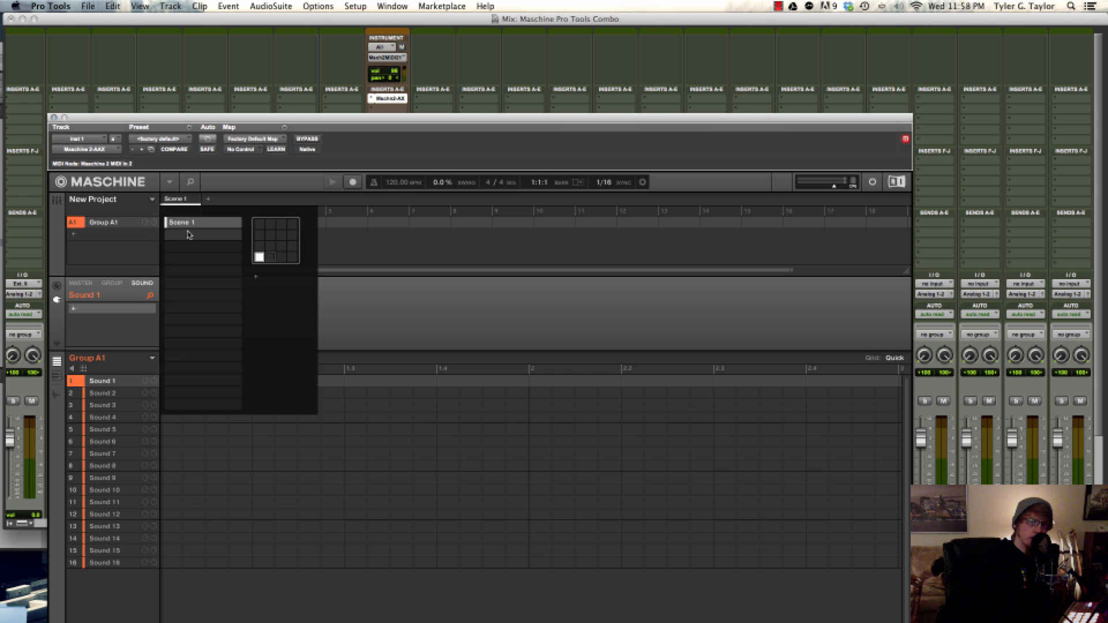
pyautogui.click(169, 183)
pyautogui.moveTo(179, 200)
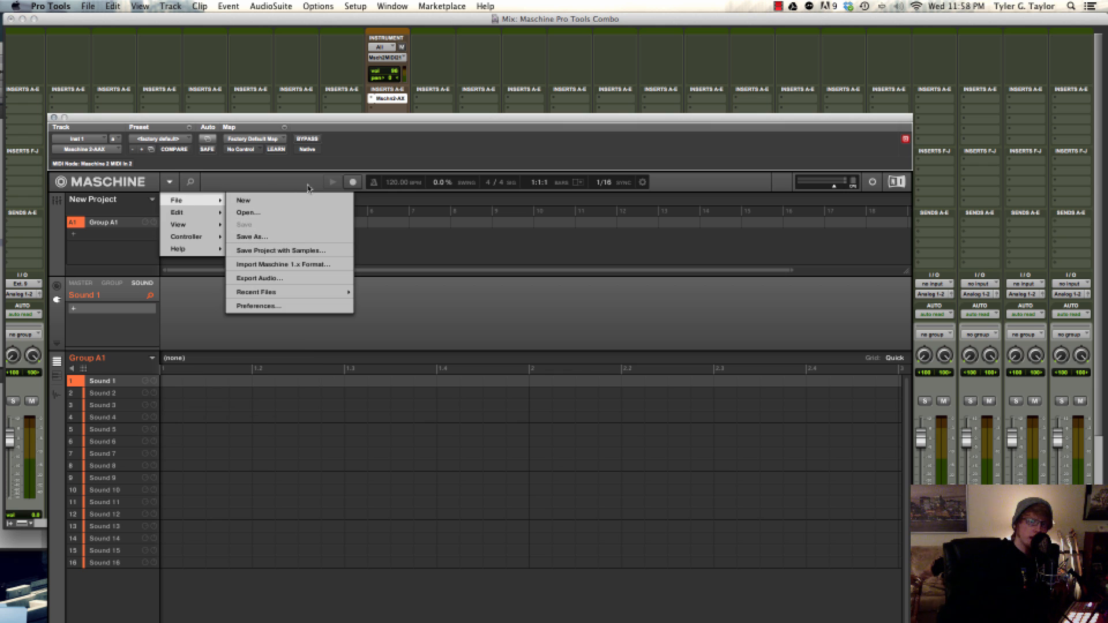
pyautogui.click(452, 131)
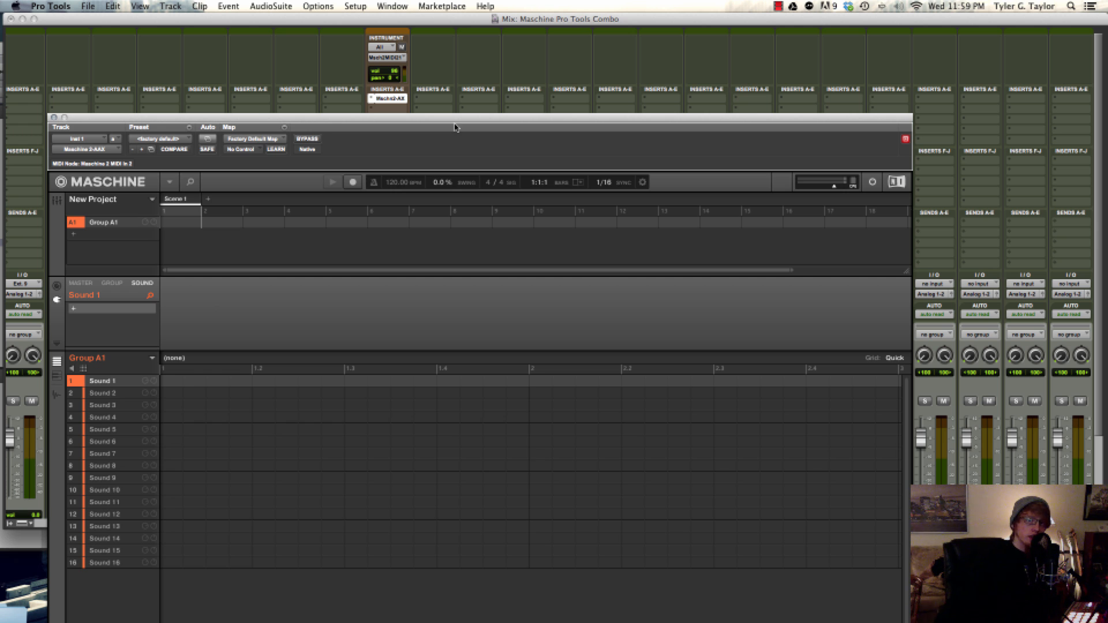
# Move the Inst 1 Maschine window clear of the mixer and bring both instrument tracks into view
pyautogui.moveTo(456, 122); pyautogui.dragTo(743, 621)
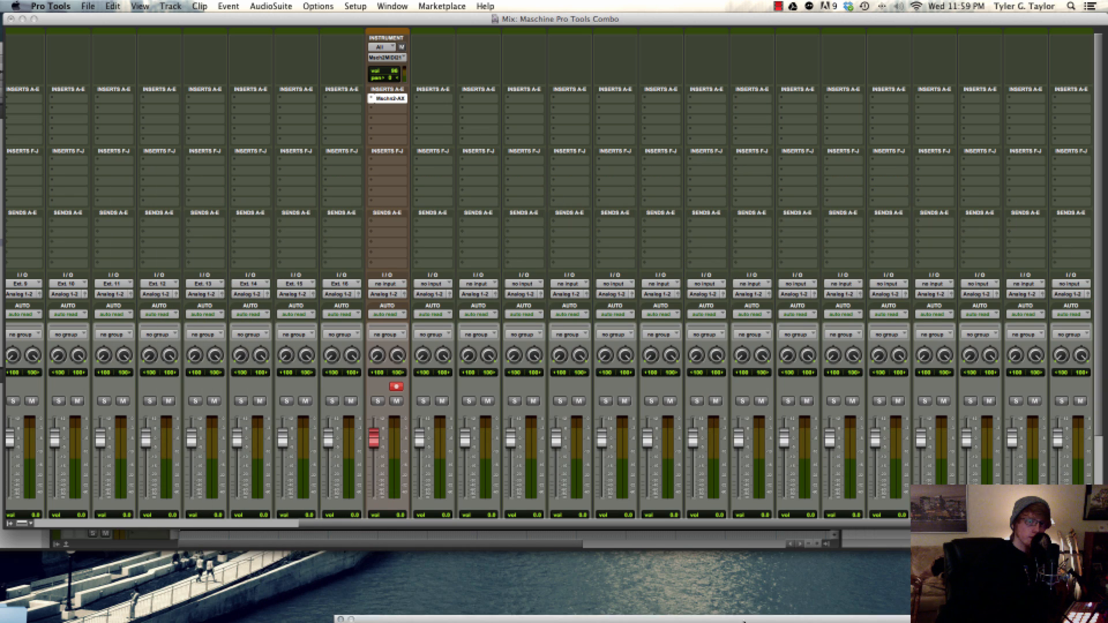
pyautogui.moveTo(378, 523); pyautogui.dragTo(68, 530)
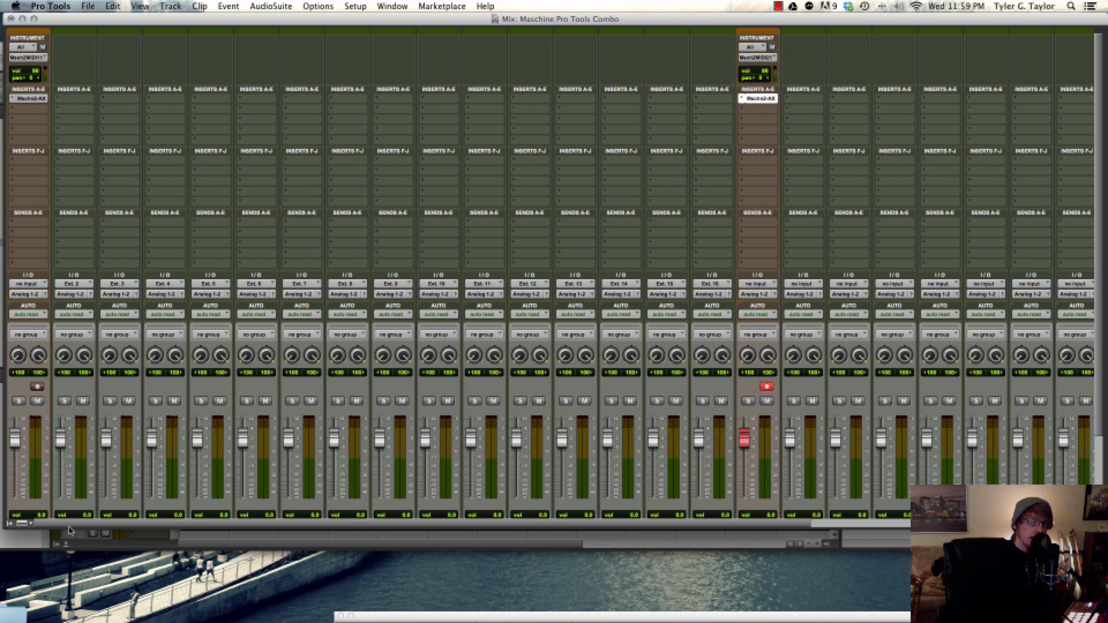
pyautogui.click(109, 526)
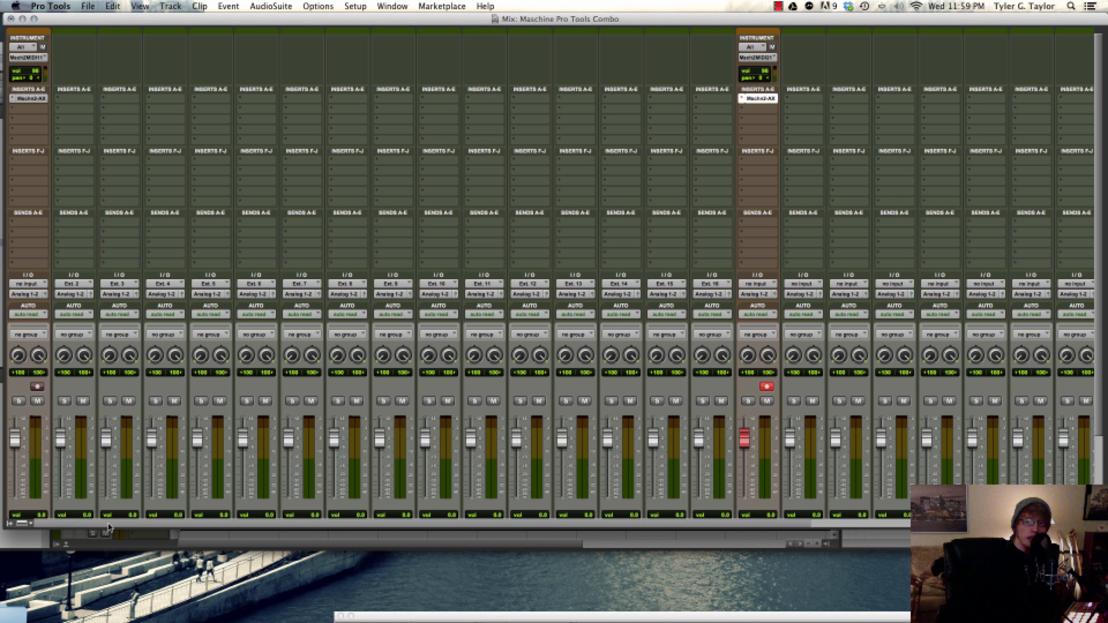
pyautogui.moveTo(109, 526); pyautogui.dragTo(110, 527)
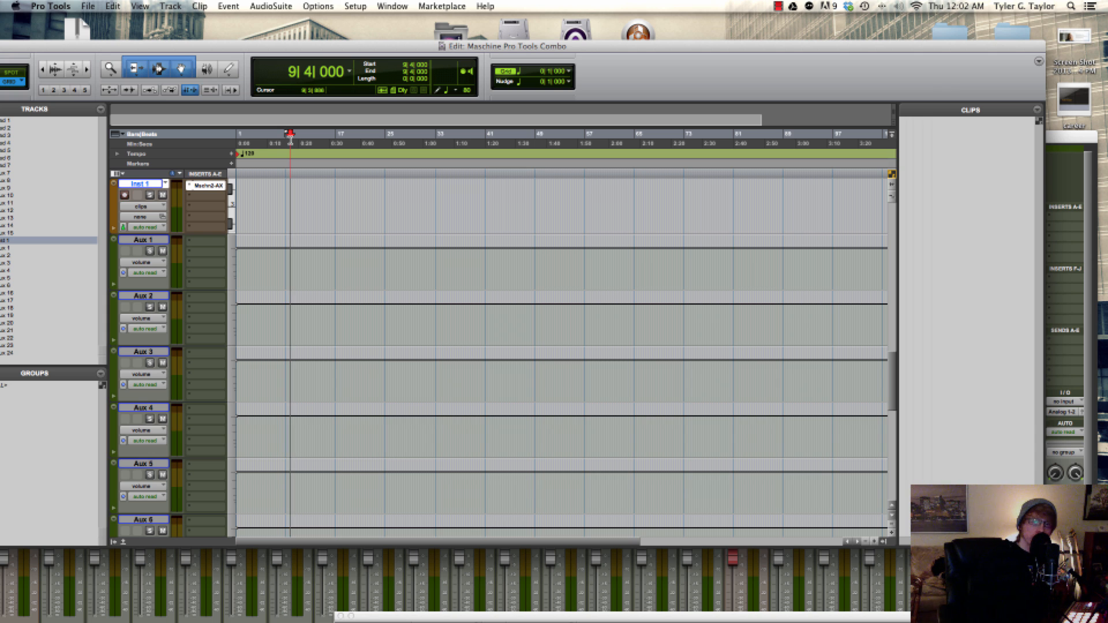
# Play from 9|4|000, toggle pre/post-roll playback and play from the same location again
pyautogui.press('space')
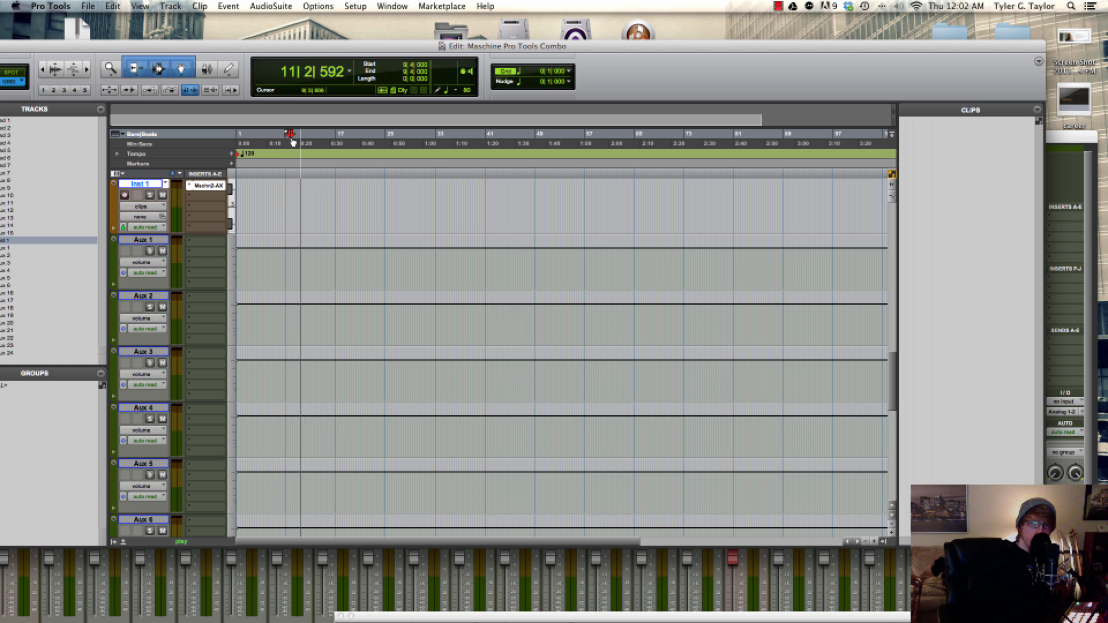
pyautogui.press('space')
pyautogui.press('super+k')
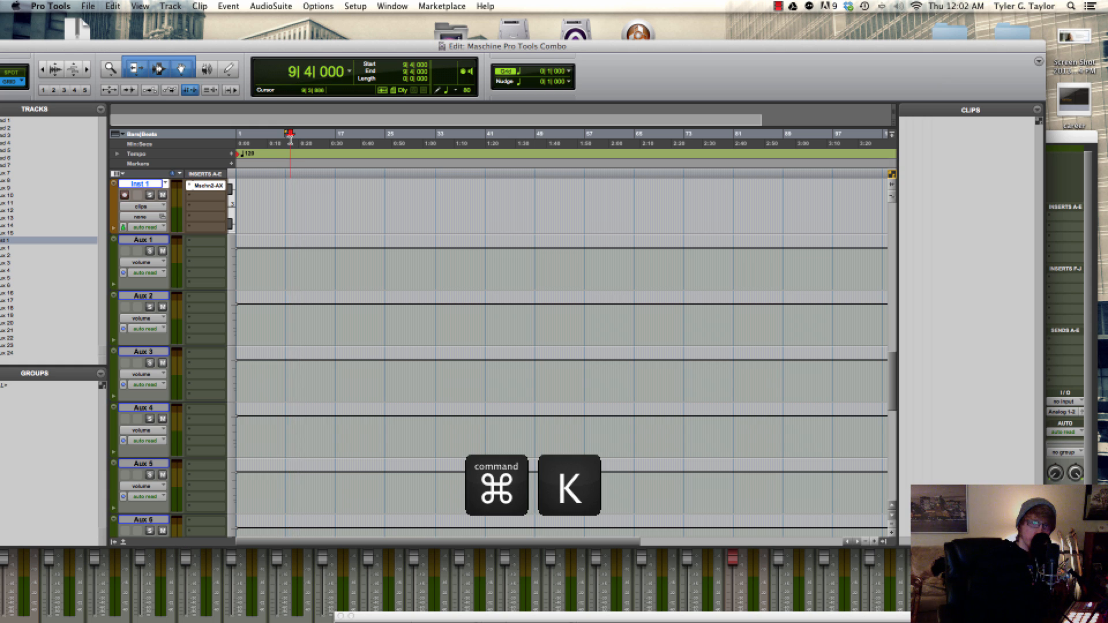
pyautogui.press('space')
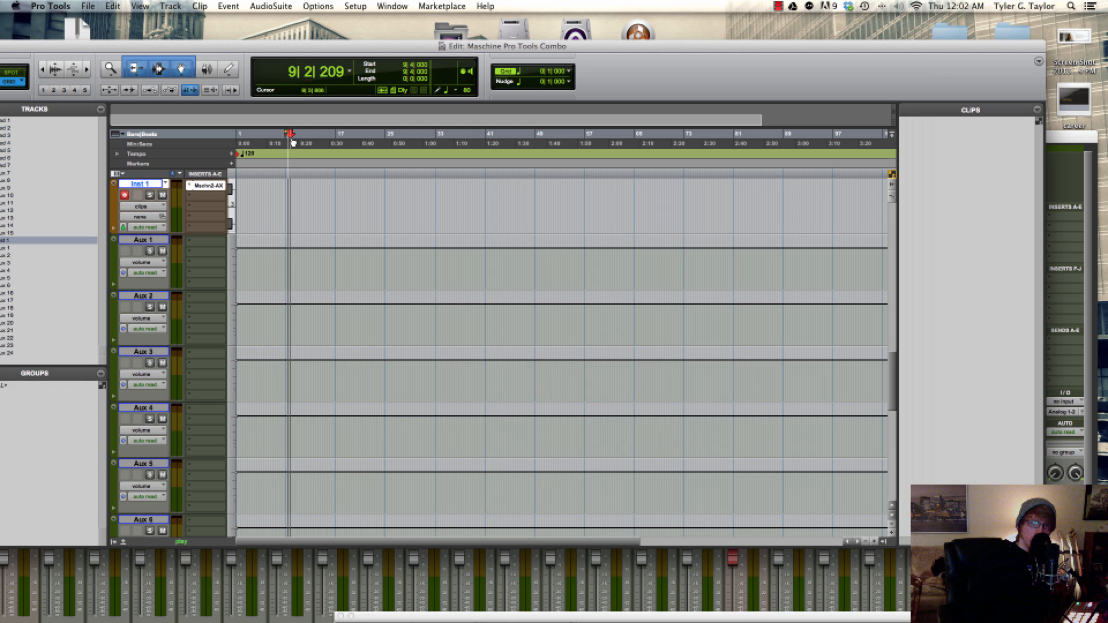
pyautogui.press('space')
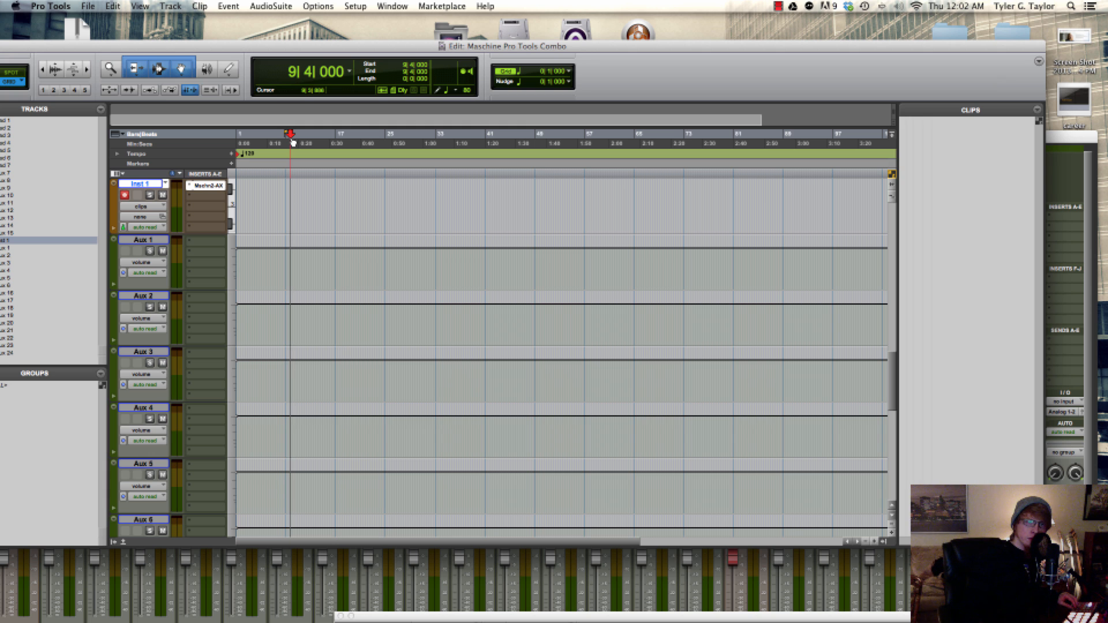
pyautogui.scroll(10, 272, 219)
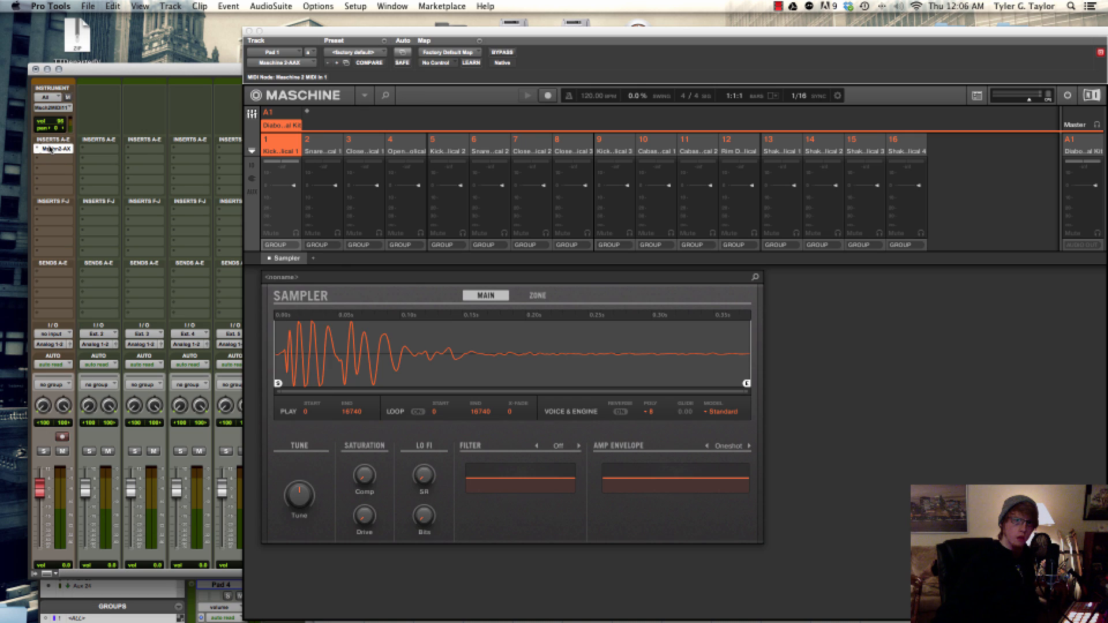
# Route Maschine sounds 1 to 4 on Pad 1 to outputs Ext. 1 to Ext. 4 respectively
pyautogui.click(281, 245)
pyautogui.click(281, 297)
pyautogui.click(322, 245)
pyautogui.click(323, 309)
pyautogui.click(359, 245)
pyautogui.click(381, 321)
pyautogui.click(404, 245)
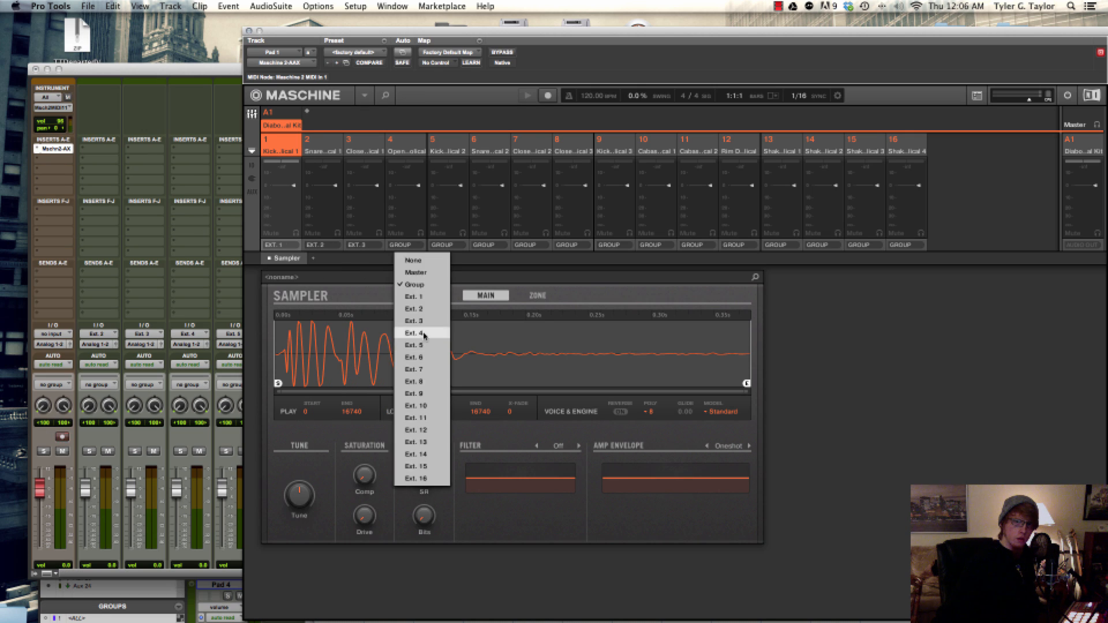
pyautogui.click(416, 333)
# Route Maschine sounds 5 to 8 to outputs Ext. 5 to Ext. 8 respectively
pyautogui.click(445, 245)
pyautogui.click(459, 345)
pyautogui.click(486, 245)
pyautogui.click(499, 357)
pyautogui.click(534, 245)
pyautogui.click(540, 369)
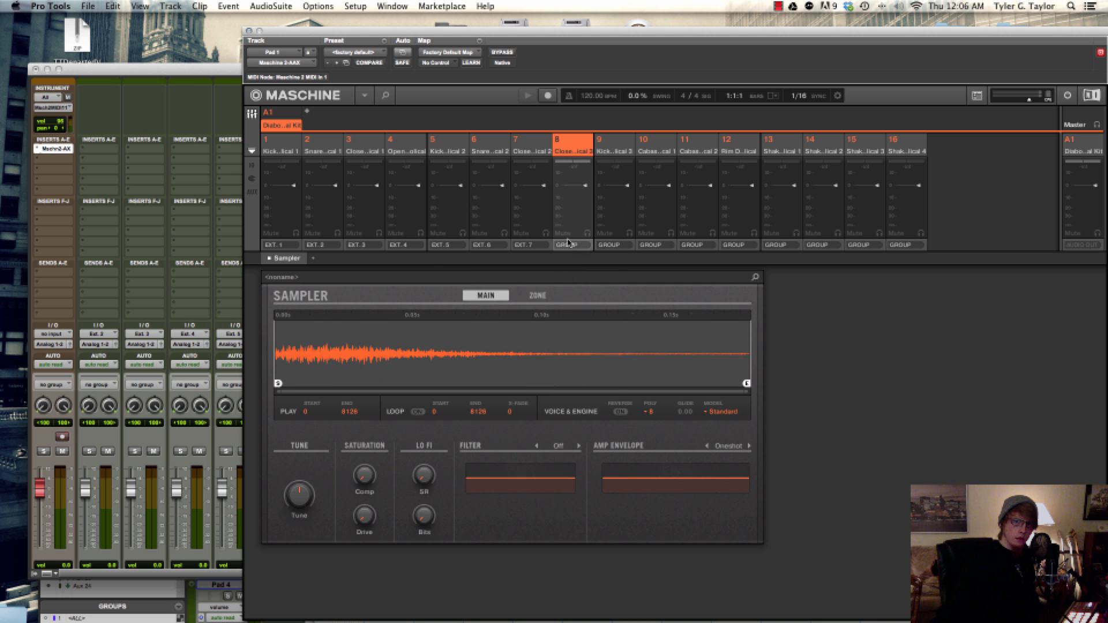
pyautogui.click(567, 244)
pyautogui.click(580, 382)
# Route Maschine sounds 9 to 12 to outputs Ext. 9 to Ext. 12 respectively
pyautogui.click(609, 245)
pyautogui.click(623, 394)
pyautogui.click(650, 245)
pyautogui.click(667, 405)
pyautogui.click(693, 244)
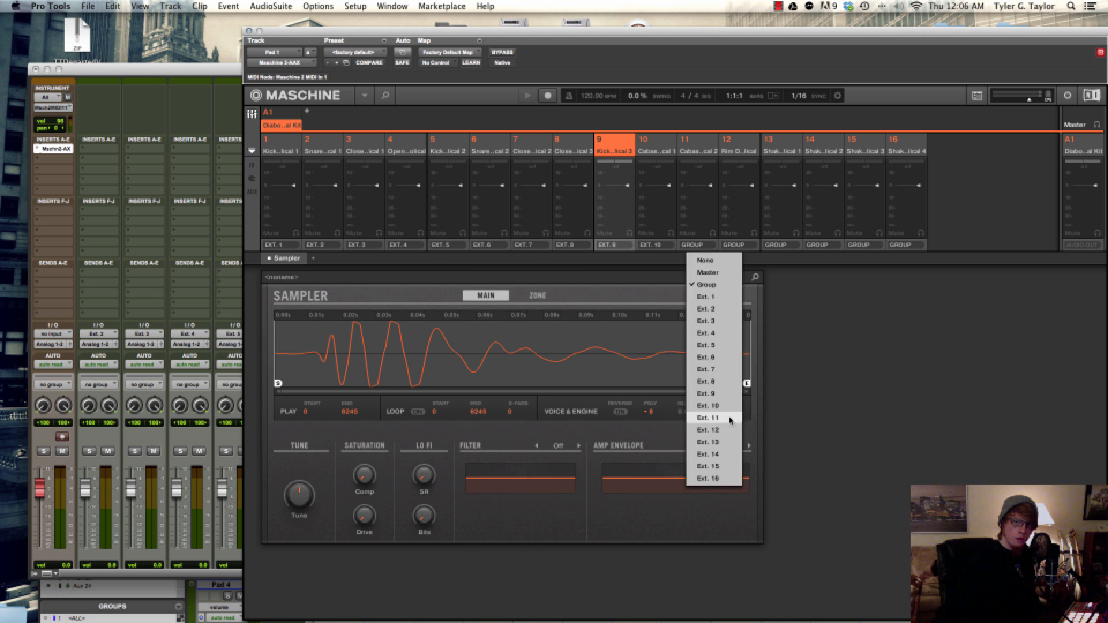
pyautogui.click(722, 418)
pyautogui.click(735, 245)
pyautogui.click(750, 430)
# Route Maschine sounds 13 to 16 to outputs Ext. 13 to Ext. 16 respectively and close the plug-in window
pyautogui.click(776, 245)
pyautogui.click(794, 442)
pyautogui.click(817, 245)
pyautogui.click(835, 455)
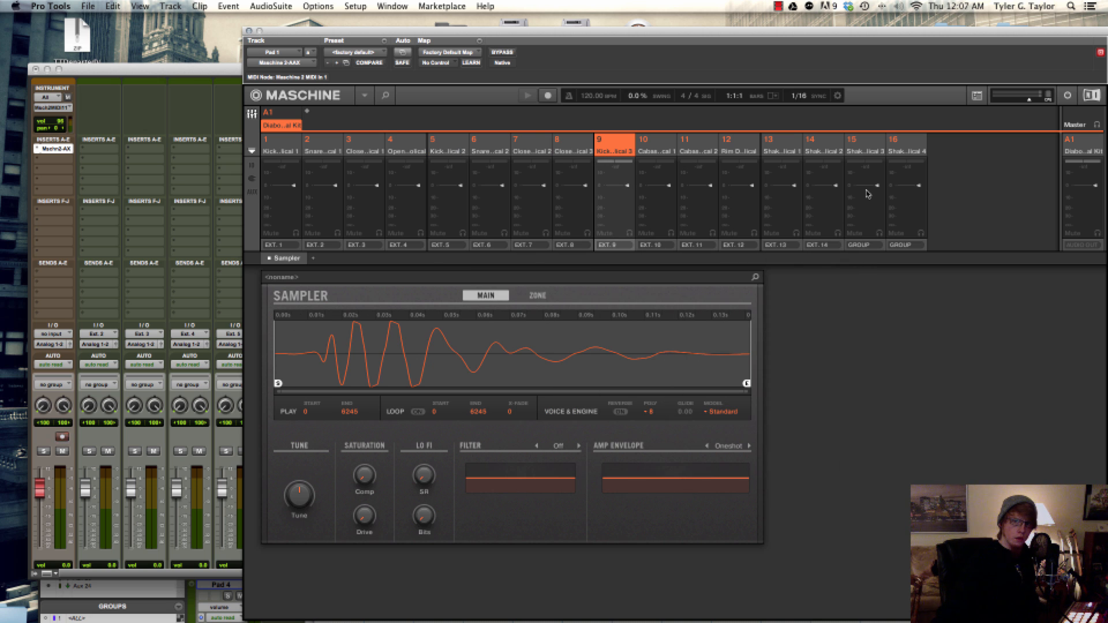
pyautogui.click(859, 244)
pyautogui.click(877, 466)
pyautogui.click(901, 245)
pyautogui.click(918, 479)
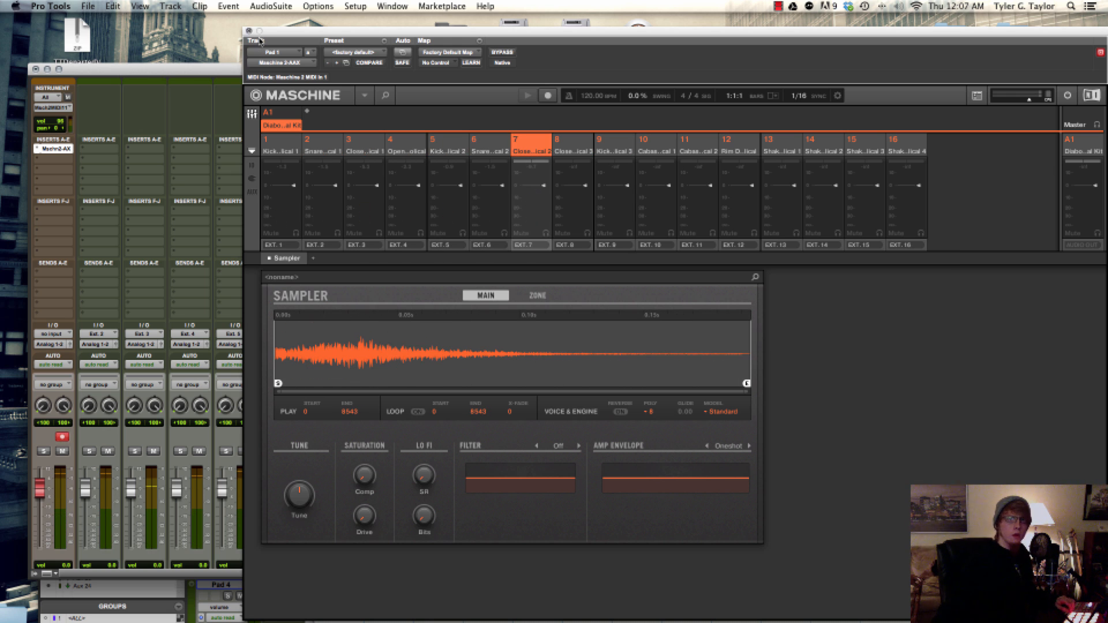
pyautogui.click(250, 31)
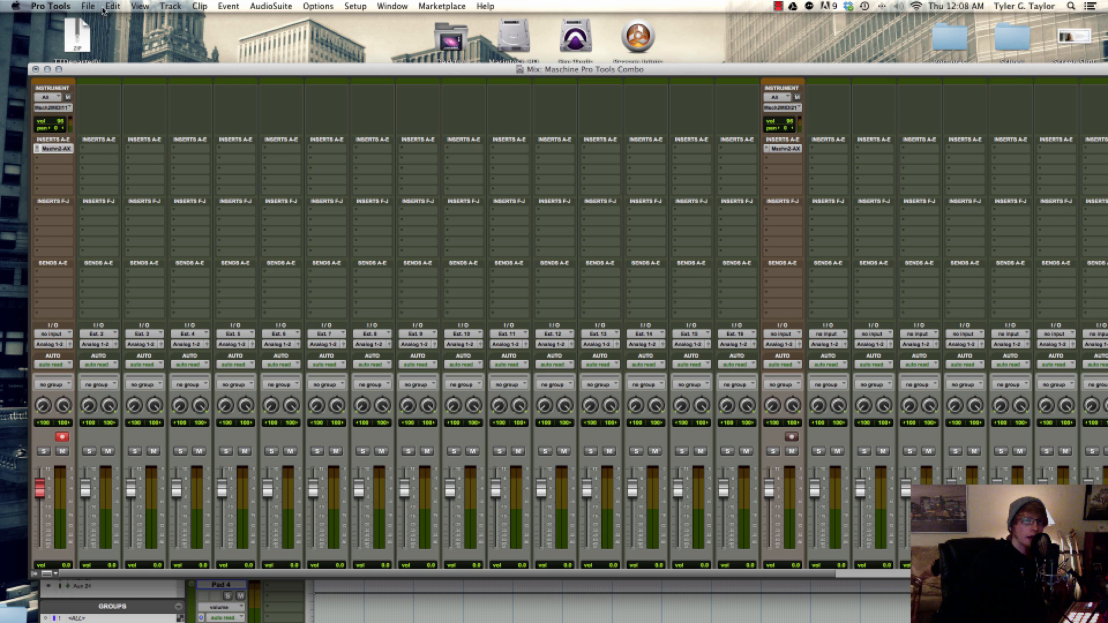
# Review the options for saving the session as a template
pyautogui.click(88, 6)
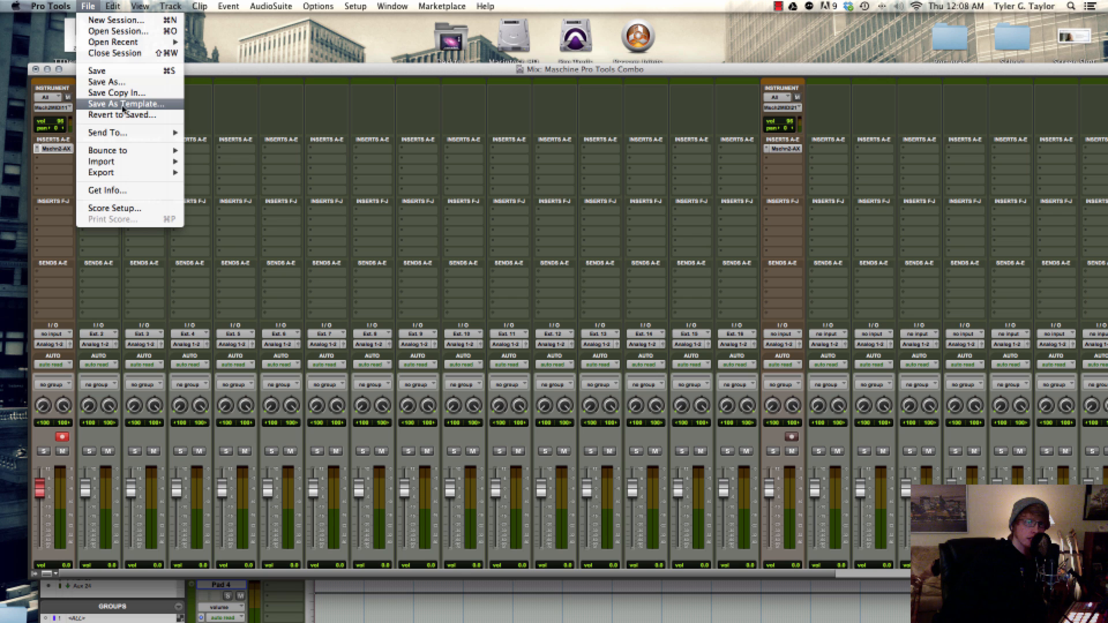
pyautogui.click(127, 104)
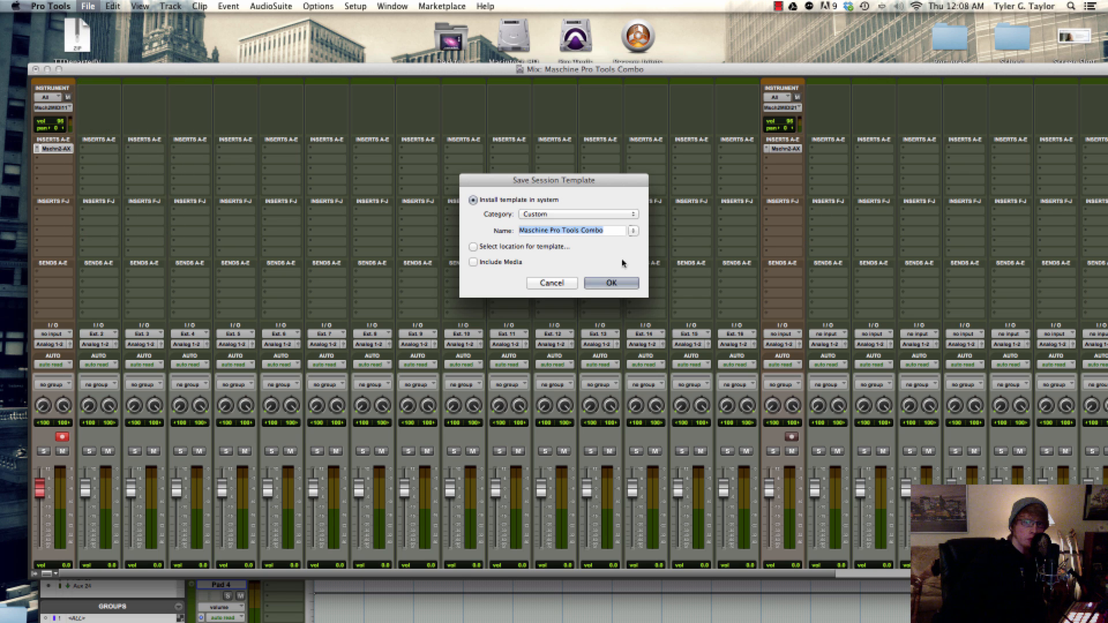
pyautogui.click(552, 284)
pyautogui.scroll(-3, 530, 470)
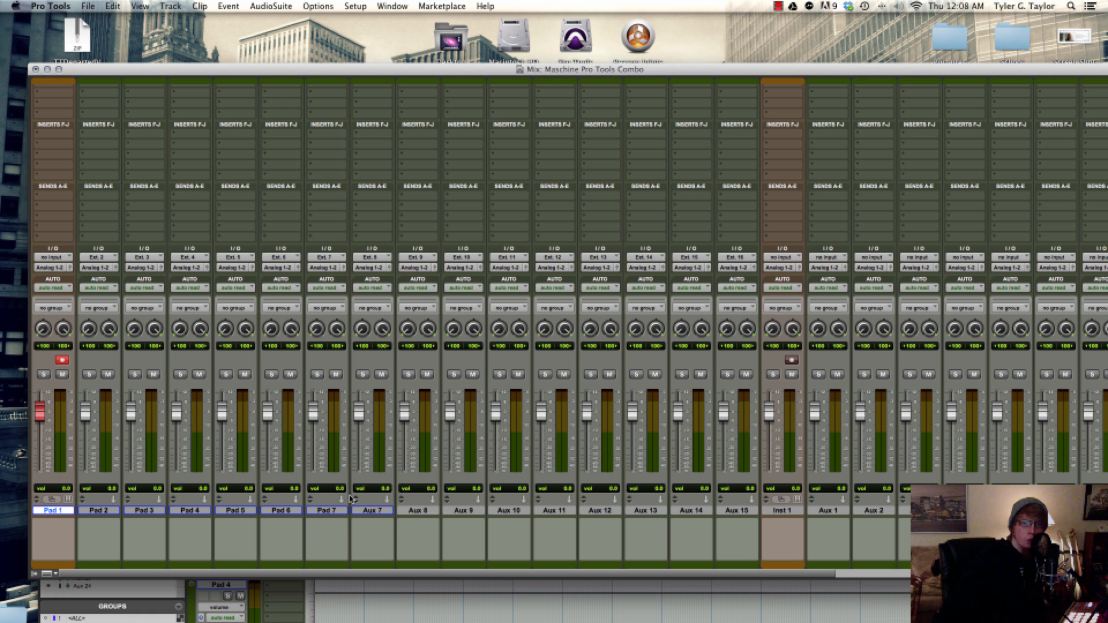
pyautogui.hscroll(8, 350, 498)
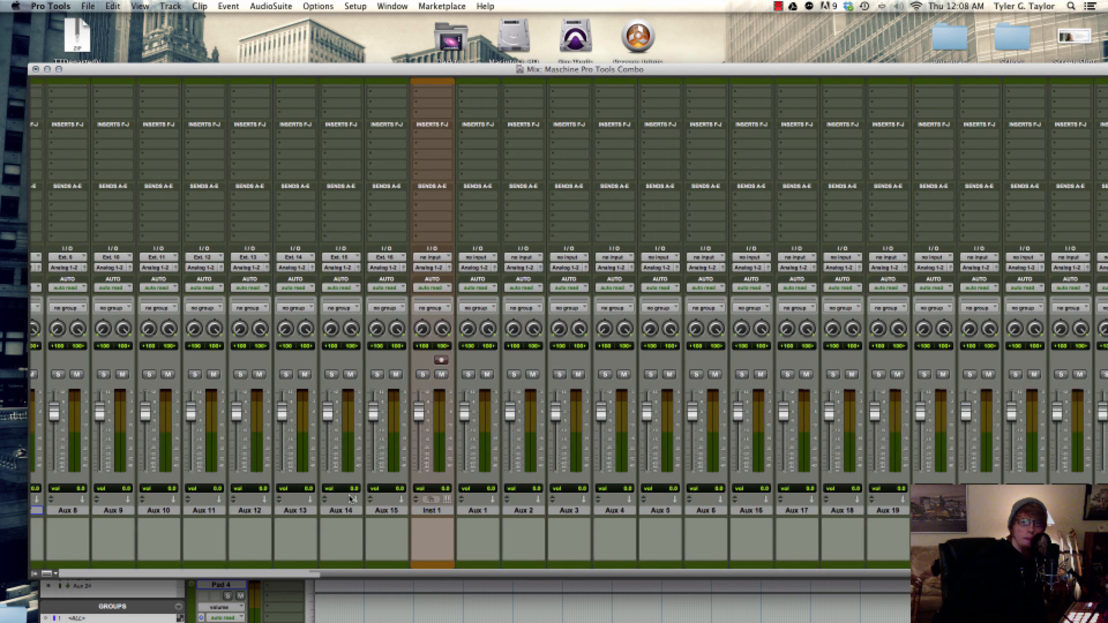
pyautogui.hscroll(1, 350, 499)
pyautogui.scroll(3, 350, 499)
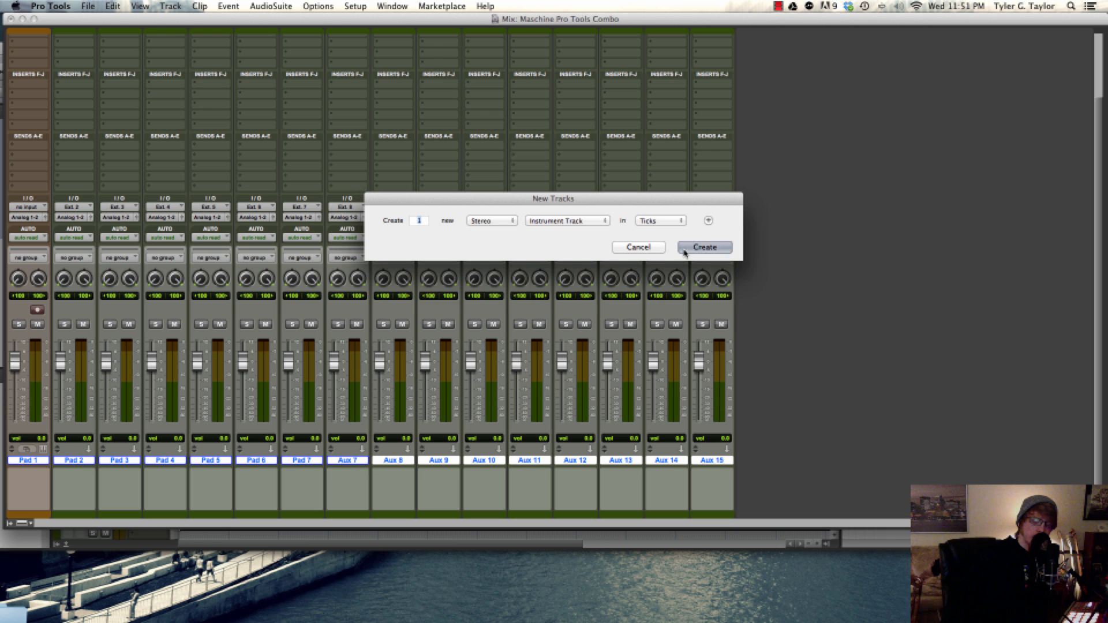
pyautogui.click(709, 220)
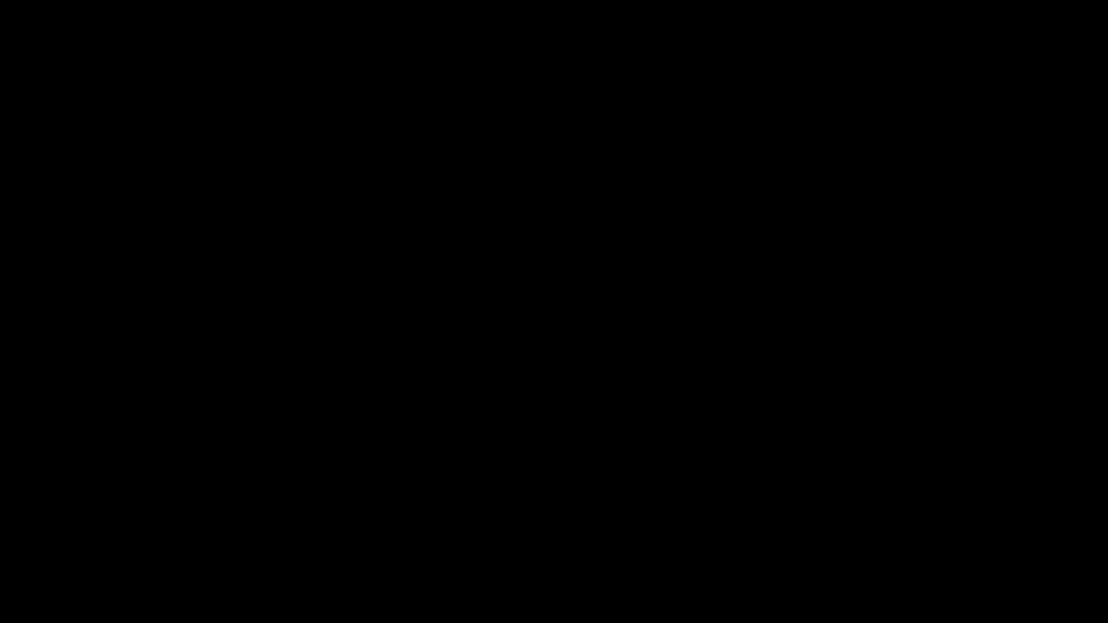